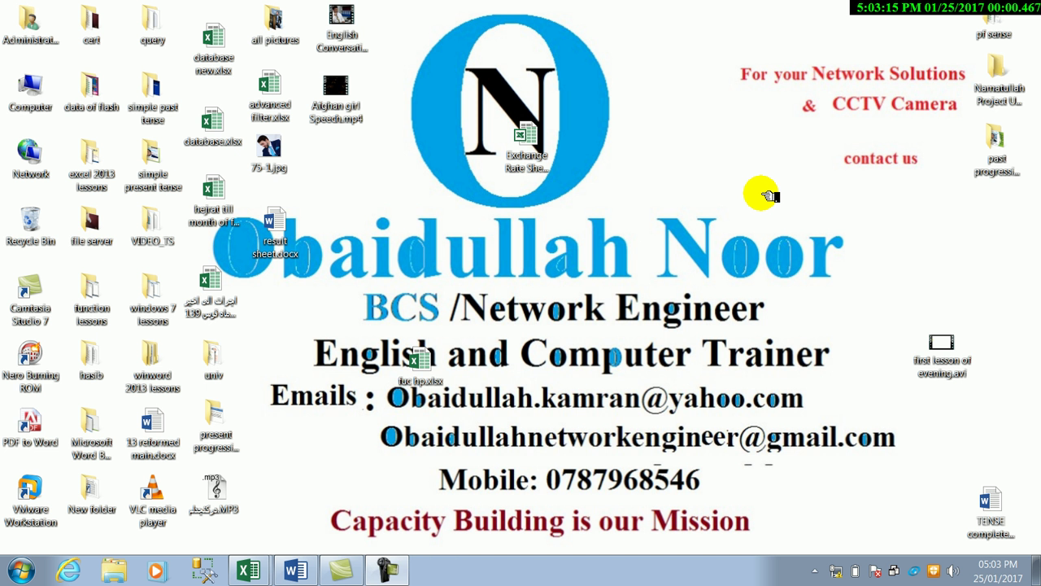
Refresh the desktop and open the Exchange Rate Sheet workbook in Excel
right_click(663, 168)
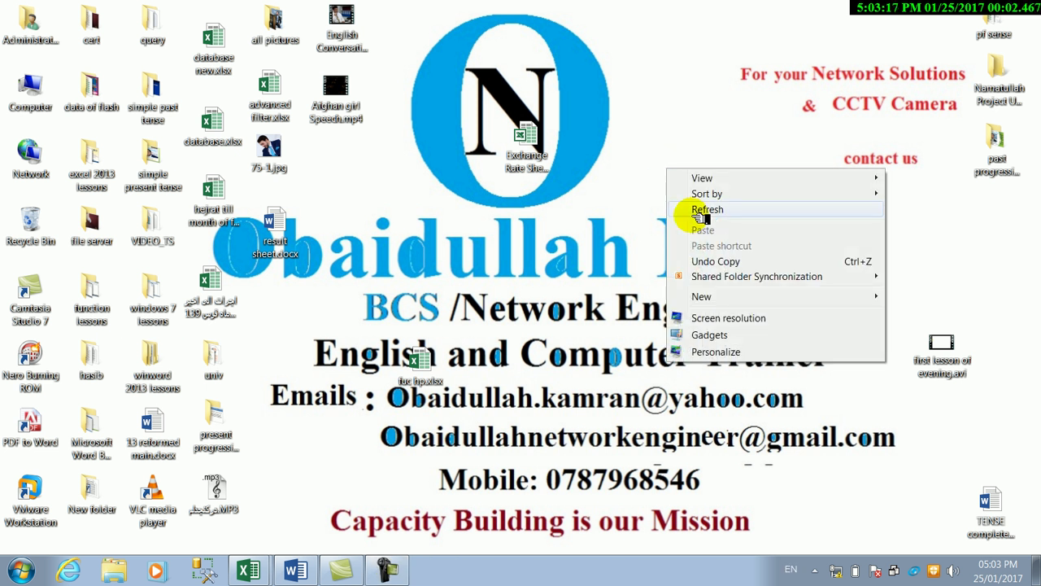
left_click(693, 215)
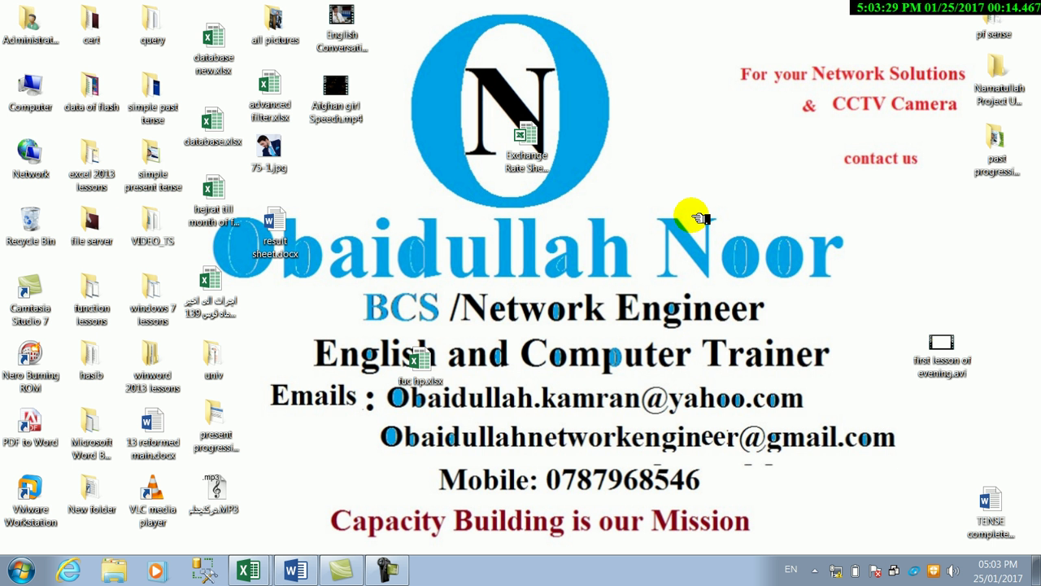
double_click(528, 151)
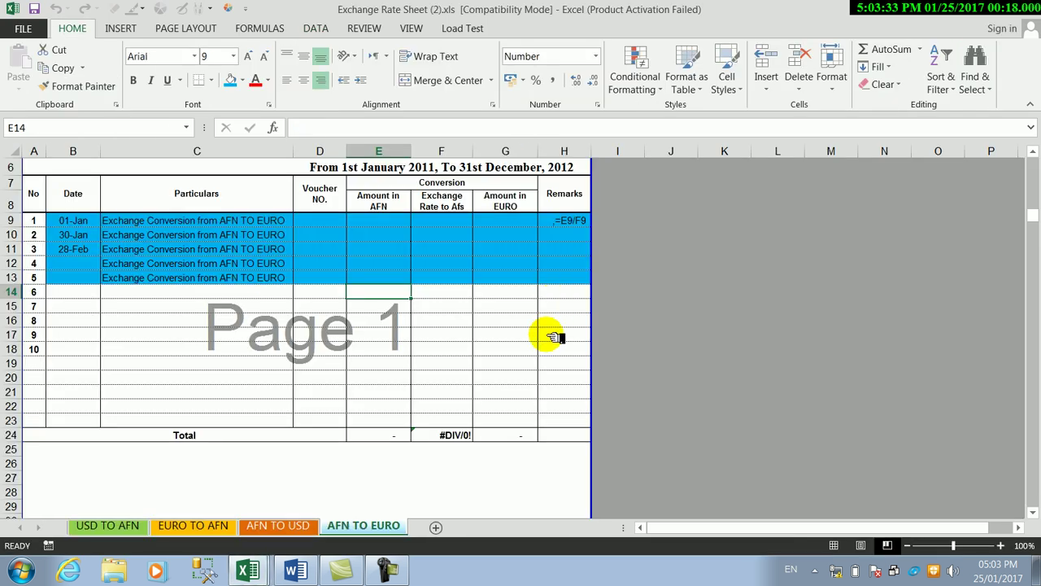
Look through the USD TO AFN, EURO TO AFN, AFN TO USD and AFN TO EURO sheets, ending on USD TO AFN
left_click(460, 394)
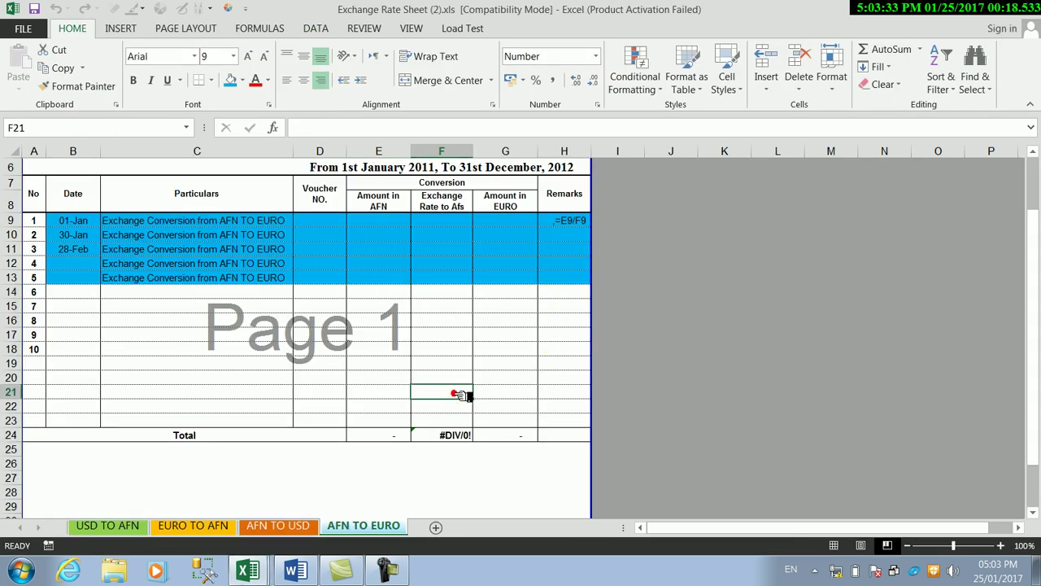
left_click(107, 528)
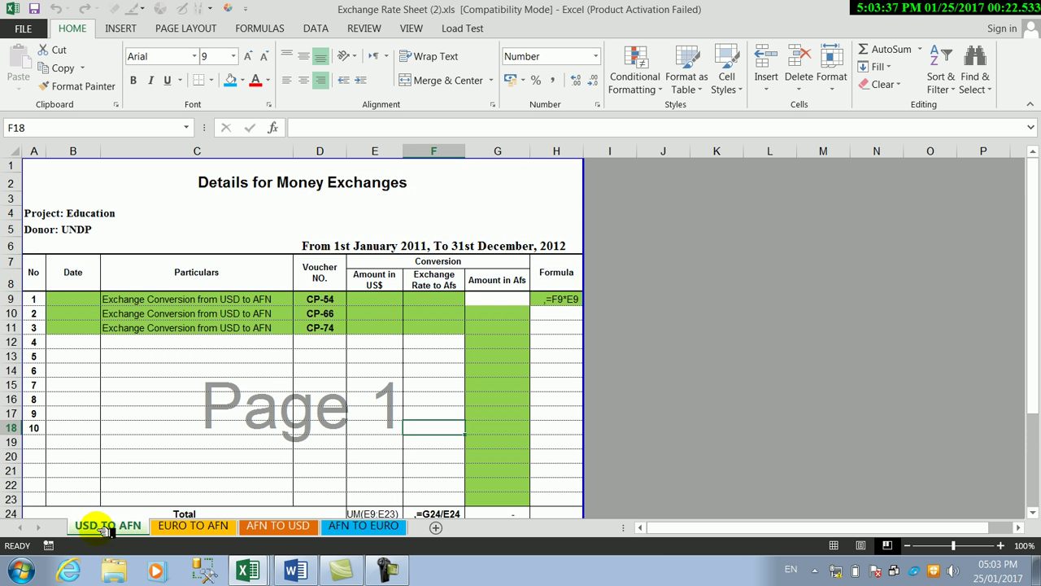
left_click(181, 527)
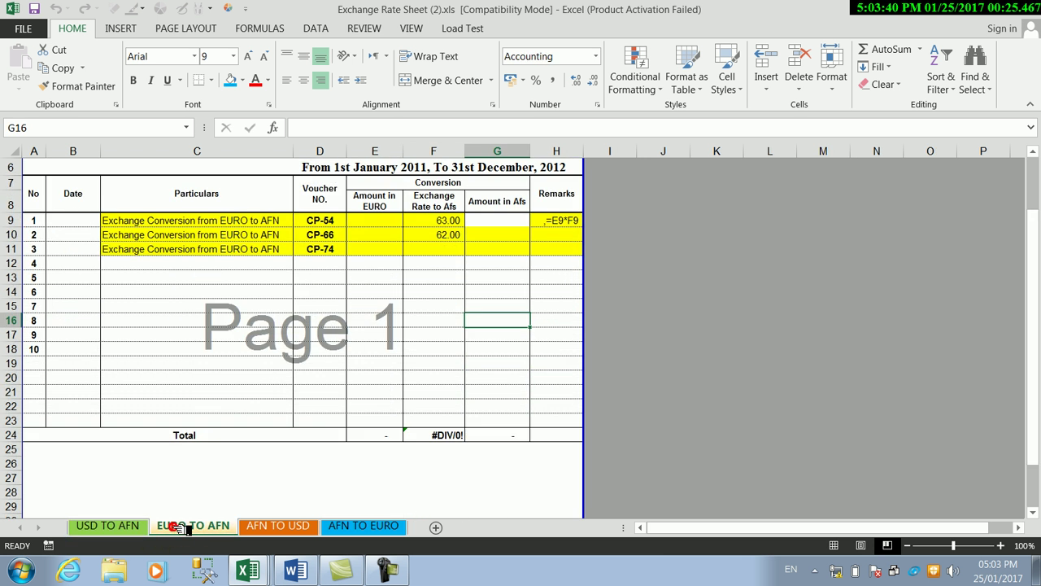
left_click(262, 527)
left_click(344, 525)
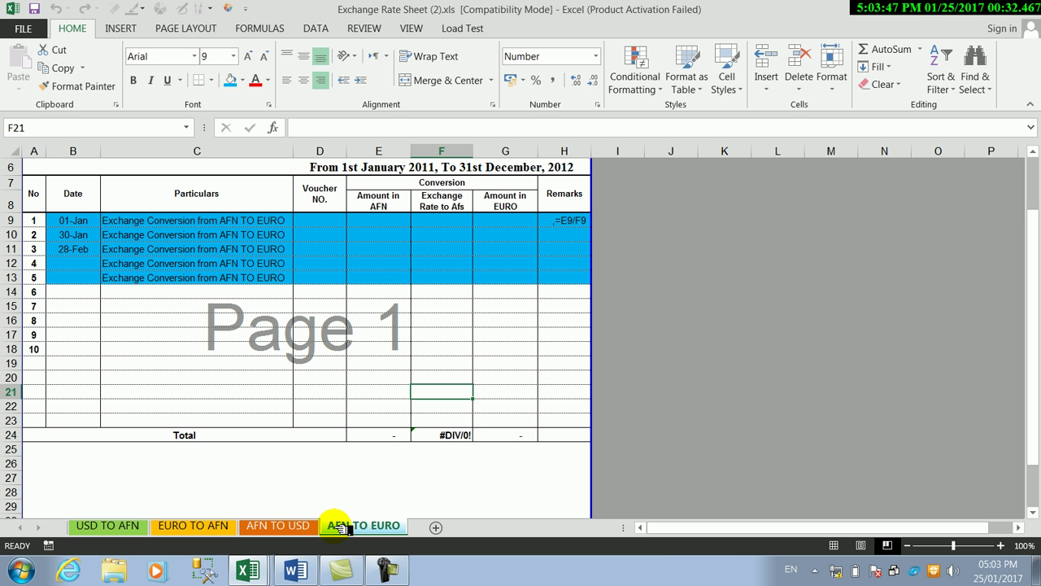
left_click(110, 526)
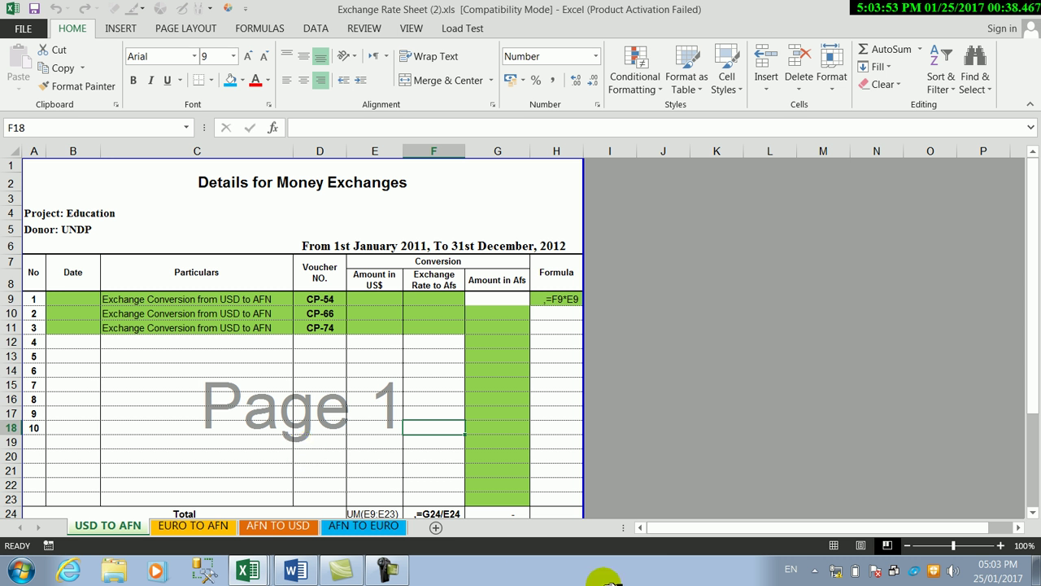
Scroll to the top of USD TO AFN and inspect the title, Project and Donor header cells
left_click_drag(956, 545, 961, 545)
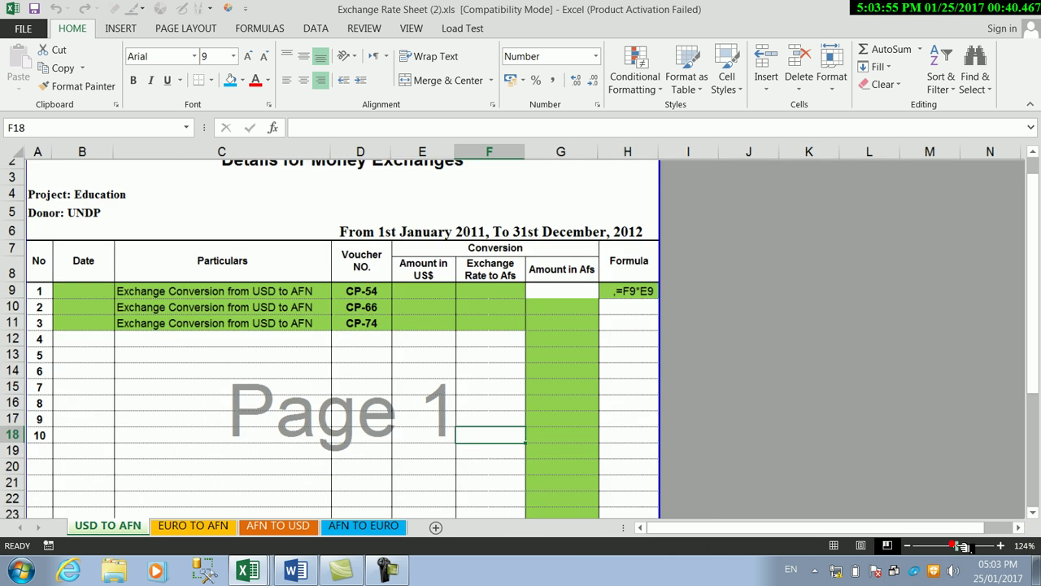
scroll(1034, 277, "up", 1)
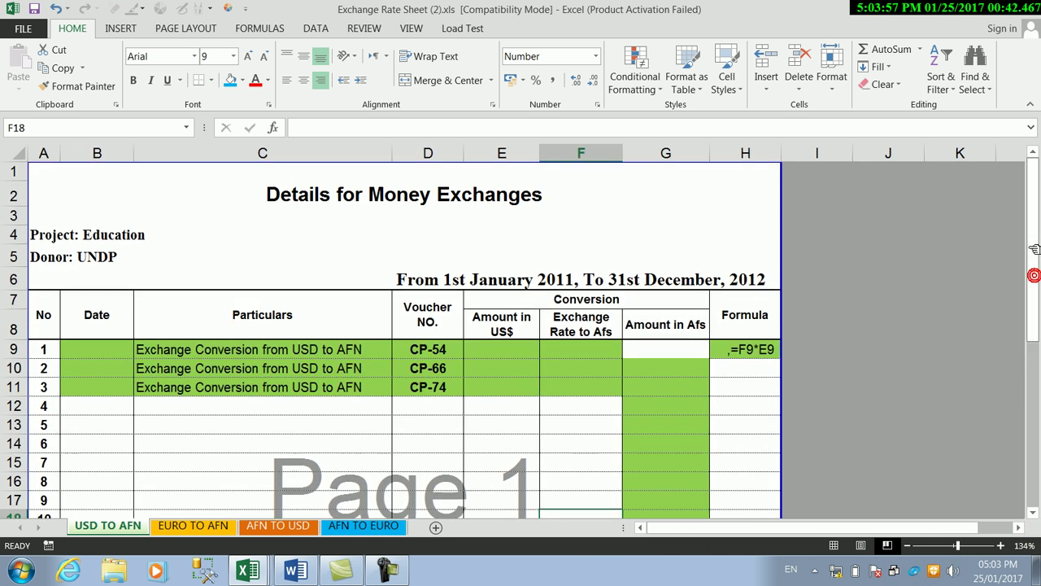
left_click(346, 210)
left_click(387, 198)
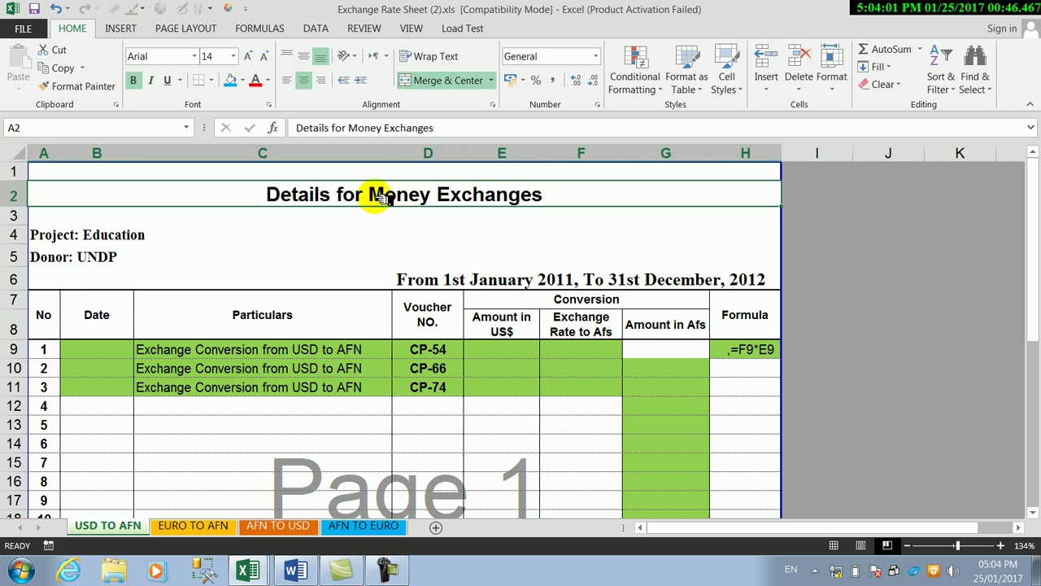
left_click(132, 236)
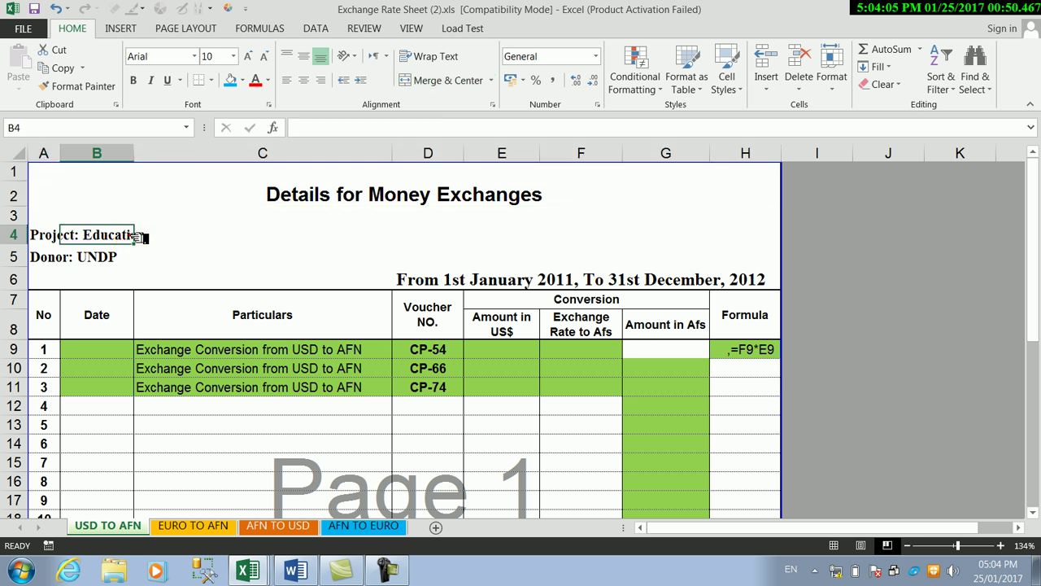
double_click(140, 237)
left_click(45, 234)
left_click(45, 256)
left_click(45, 234)
Edit cell A5 so it reads 'Donor: USAID'
left_click(96, 257)
double_click(70, 258)
double_click(58, 258)
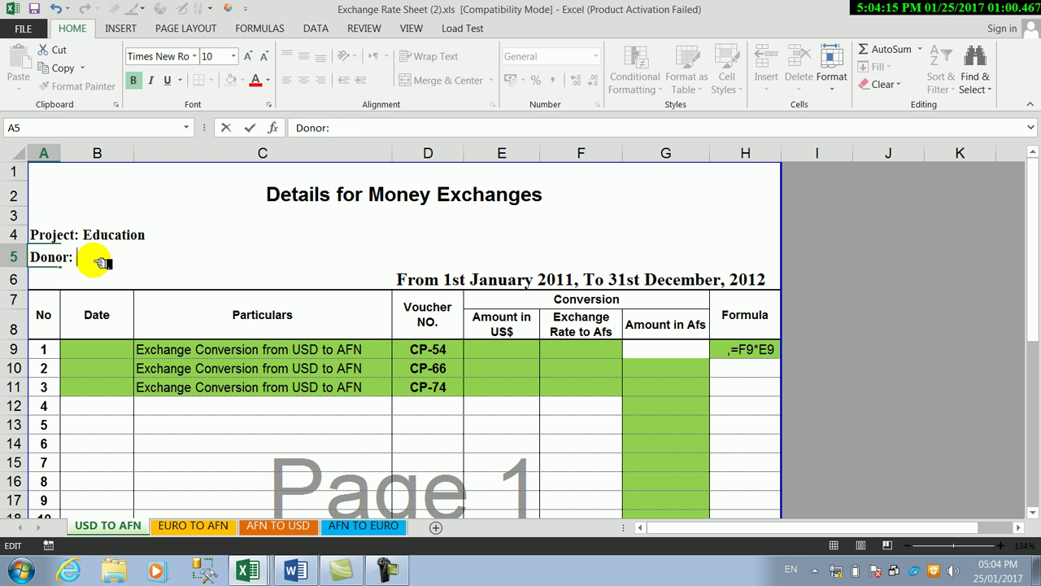
type("USAID")
left_click(180, 264)
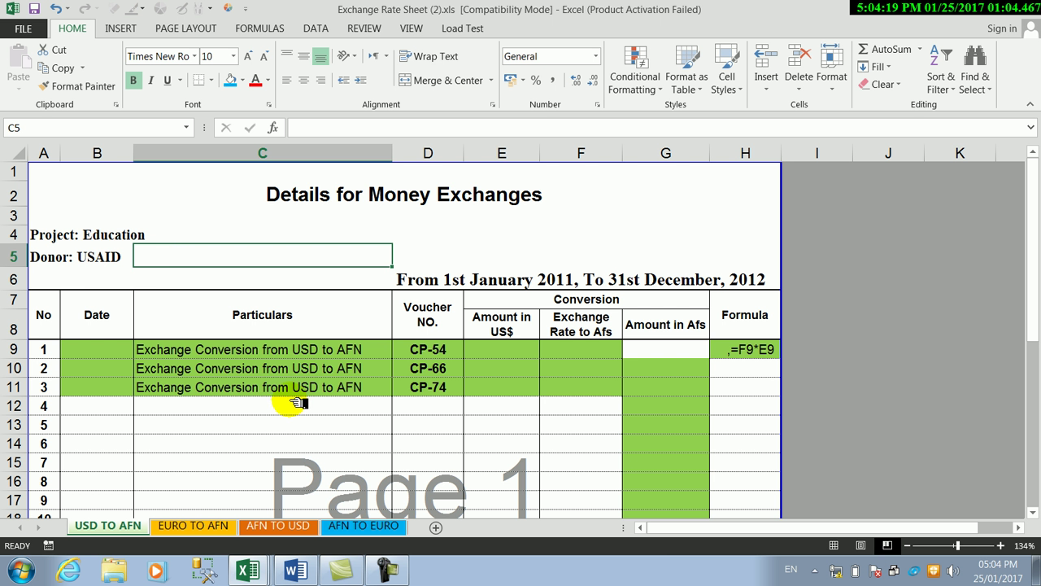
left_click(478, 281)
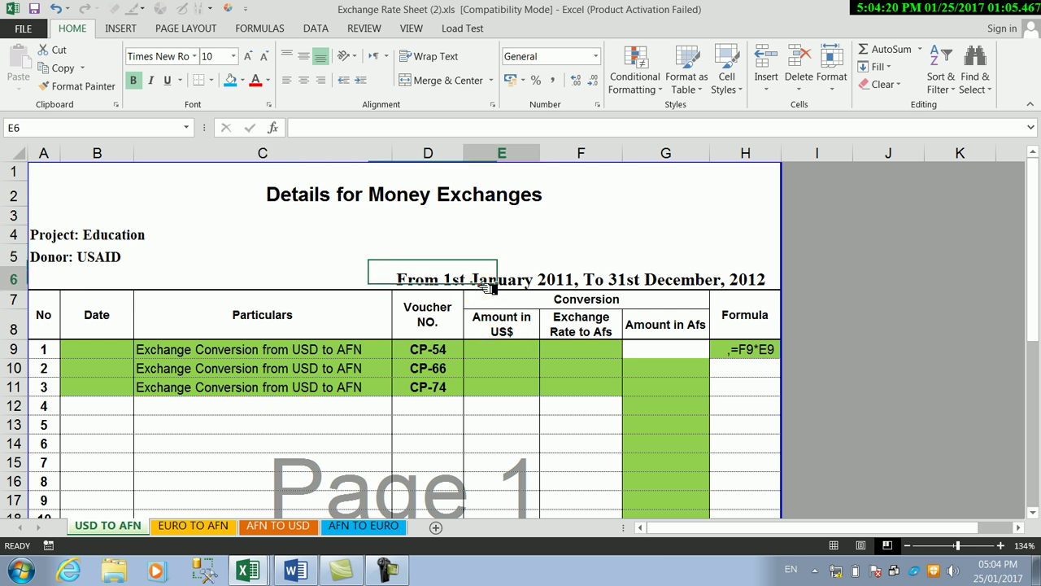
Remove 'To' and the 1st January 2011 start date from the row 6 date-range heading
left_click(432, 285)
left_click_drag(396, 285, 389, 285)
double_click(379, 280)
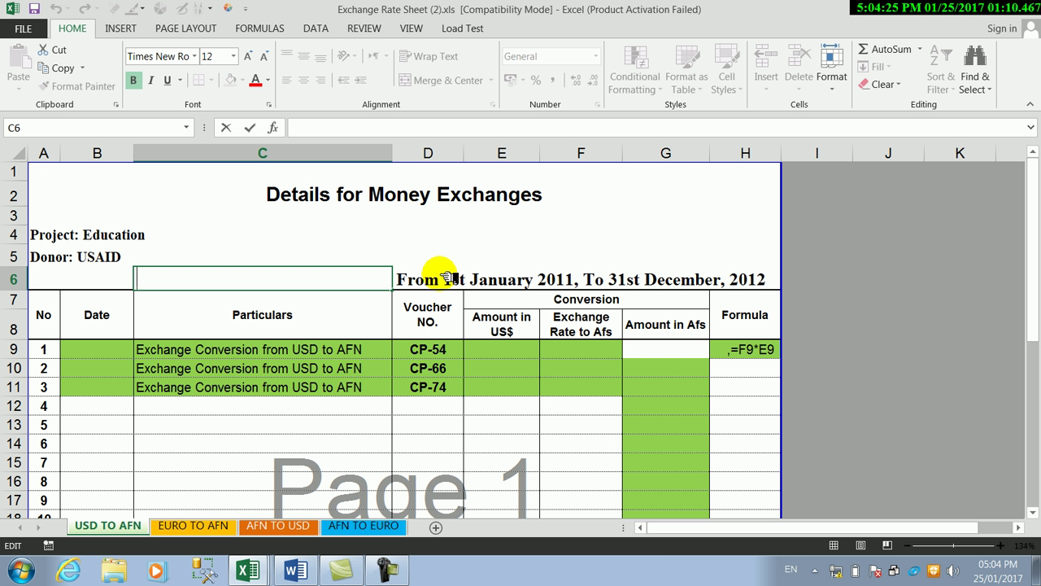
left_click(484, 283)
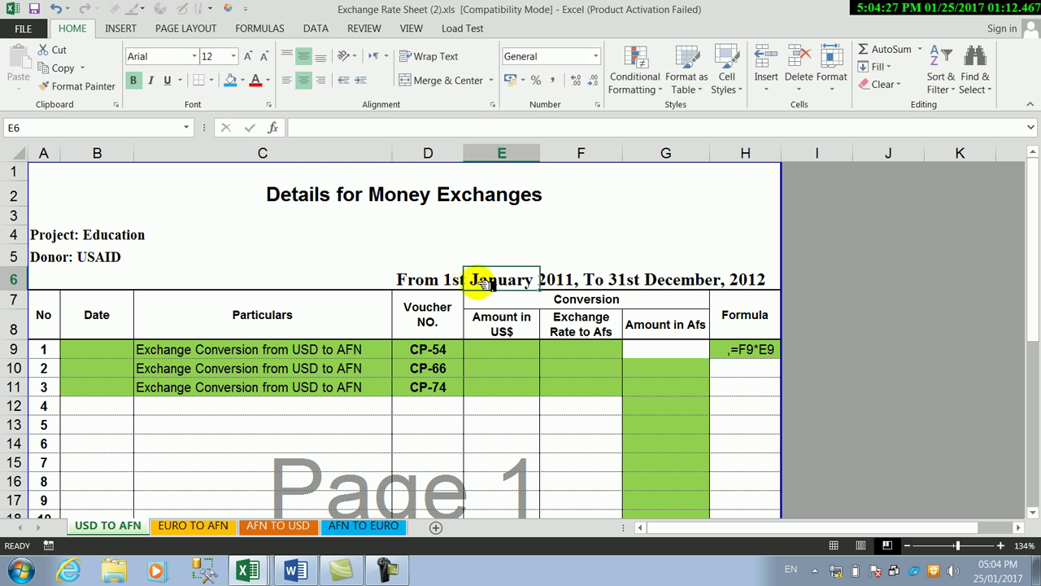
double_click(609, 284)
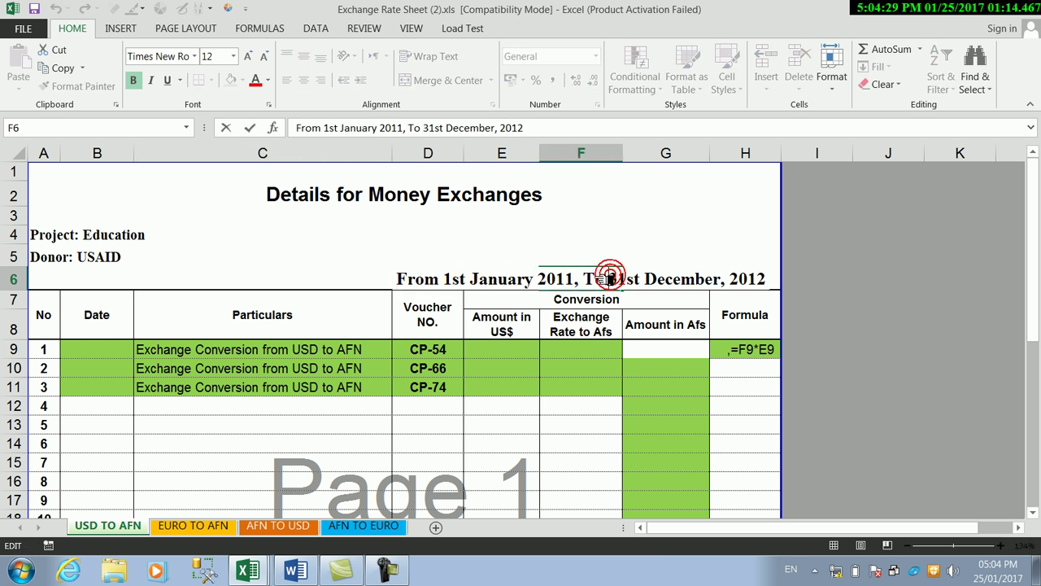
left_click(605, 284)
key("BackSpace")
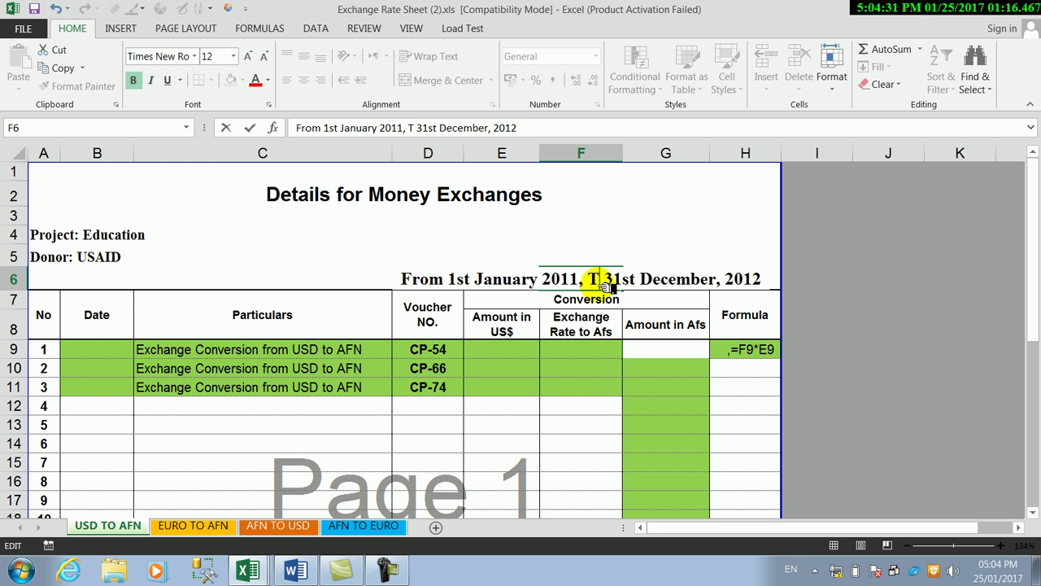
key("Delete")
key("BackSpace")
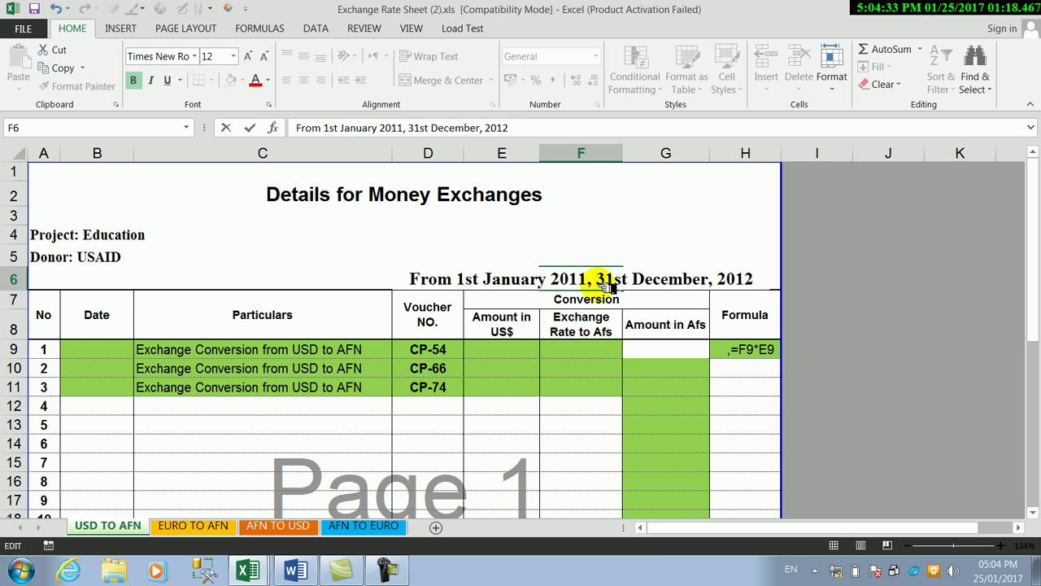
key("BackSpace")
key("BackSpace")
key("BackSpace")
key("BackSpace")
key("BackSpace")
key("BackSpace")
key("BackSpace")
key("BackSpace")
key("BackSpace")
key("BackSpace")
key("BackSpace")
key("BackSpace")
key("BackSpace")
key("BackSpace")
key("BackSpace")
key("BackSpace")
left_click(684, 261)
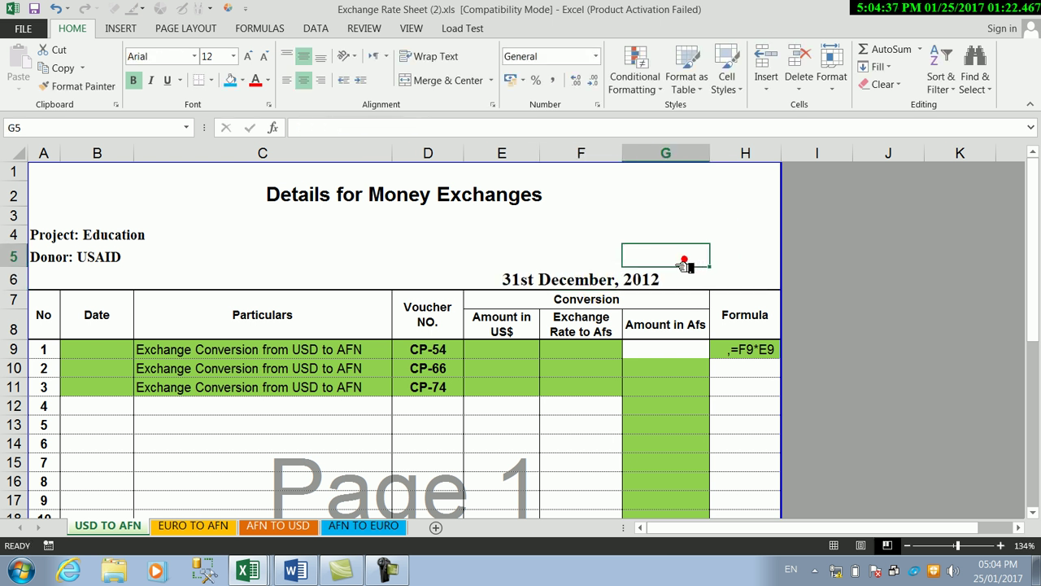
left_click(662, 281)
double_click(654, 281)
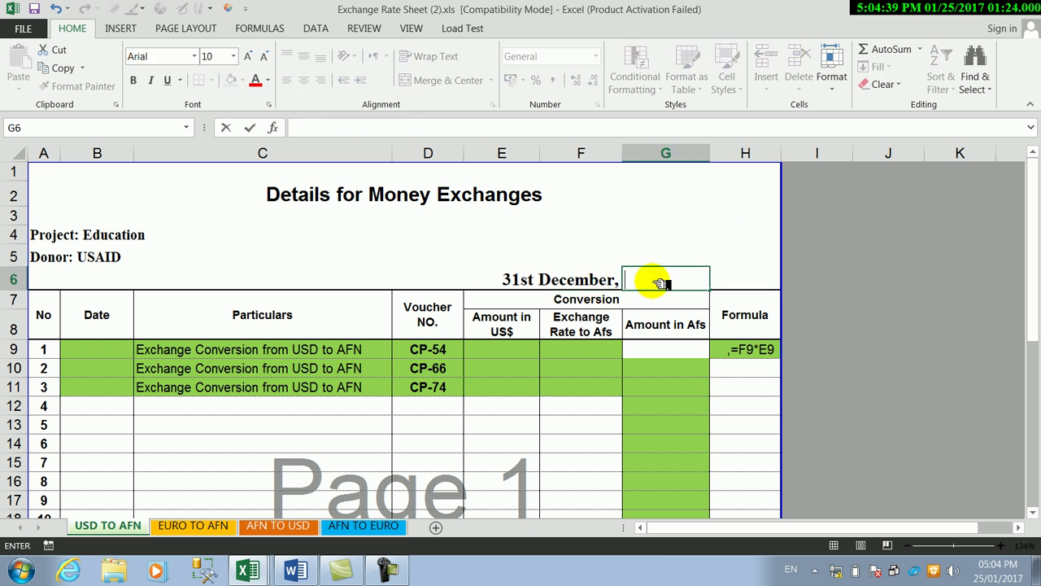
left_click(598, 284)
left_click_drag(528, 279, 663, 284)
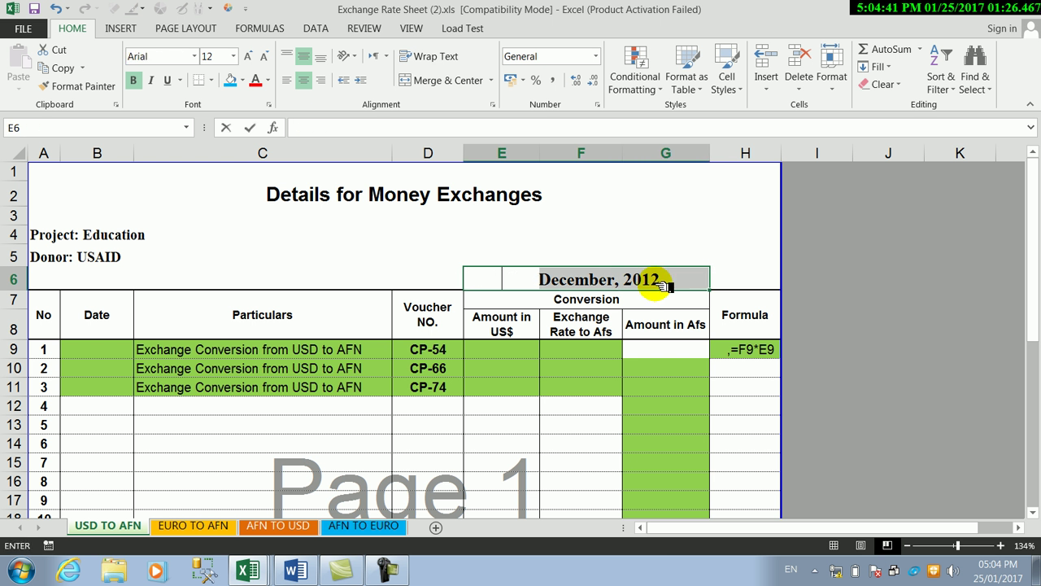
left_click(389, 279)
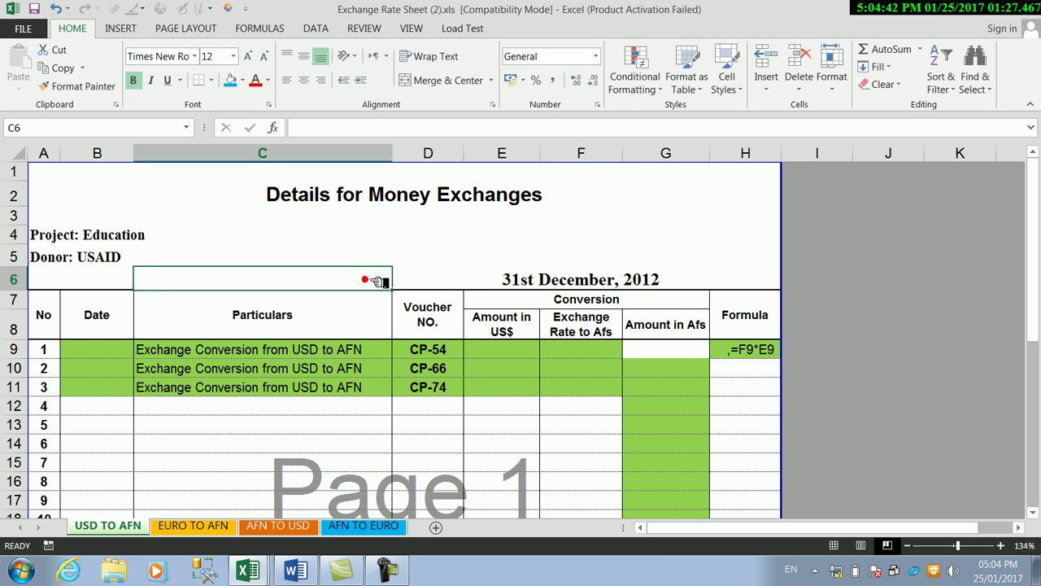
Enter 'From 22 may' in cell D6
double_click(506, 280)
double_click(453, 283)
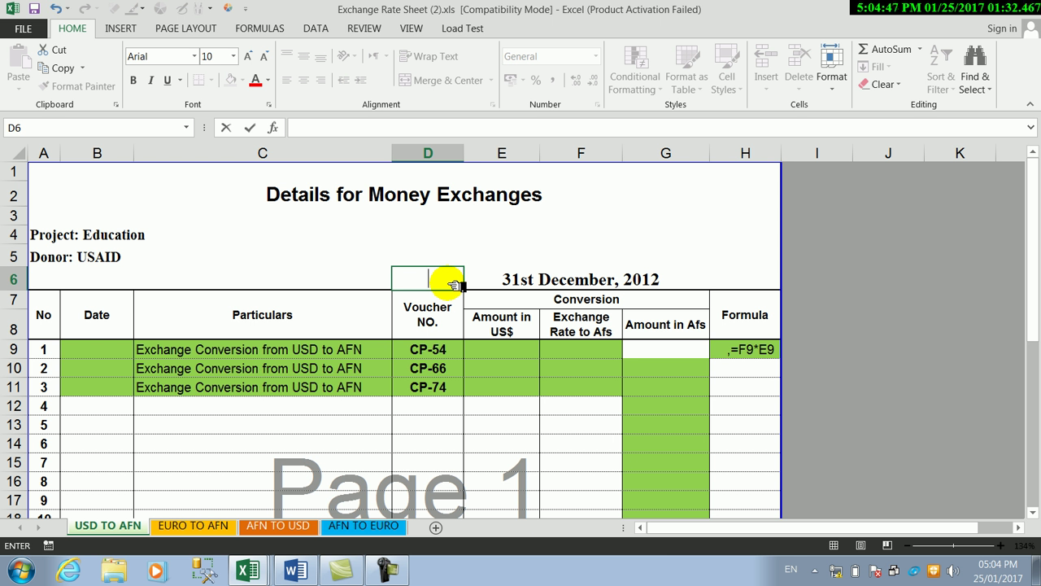
left_click(521, 277)
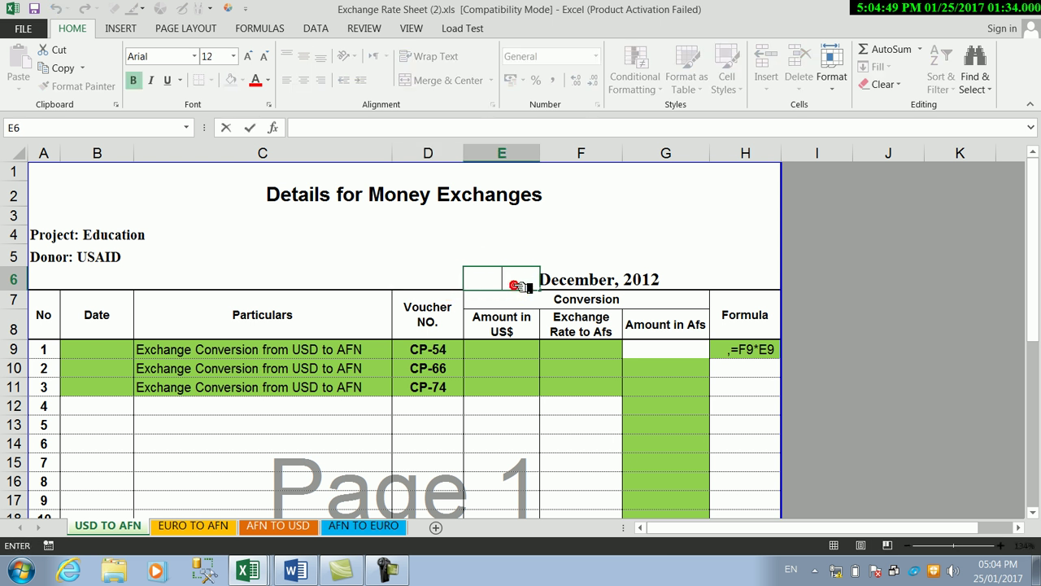
double_click(455, 279)
left_click(455, 279)
type("om ")
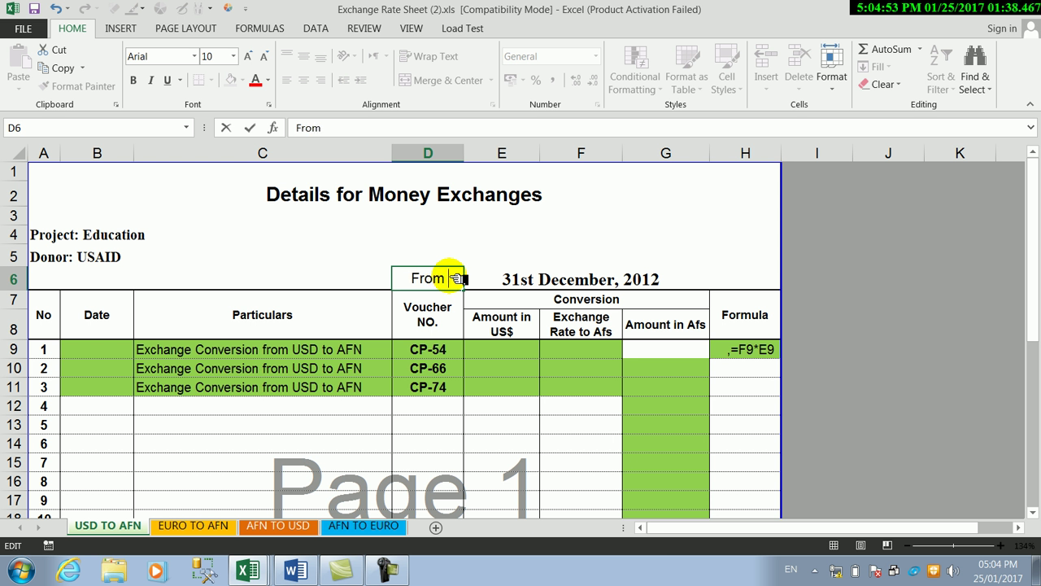
type("22")
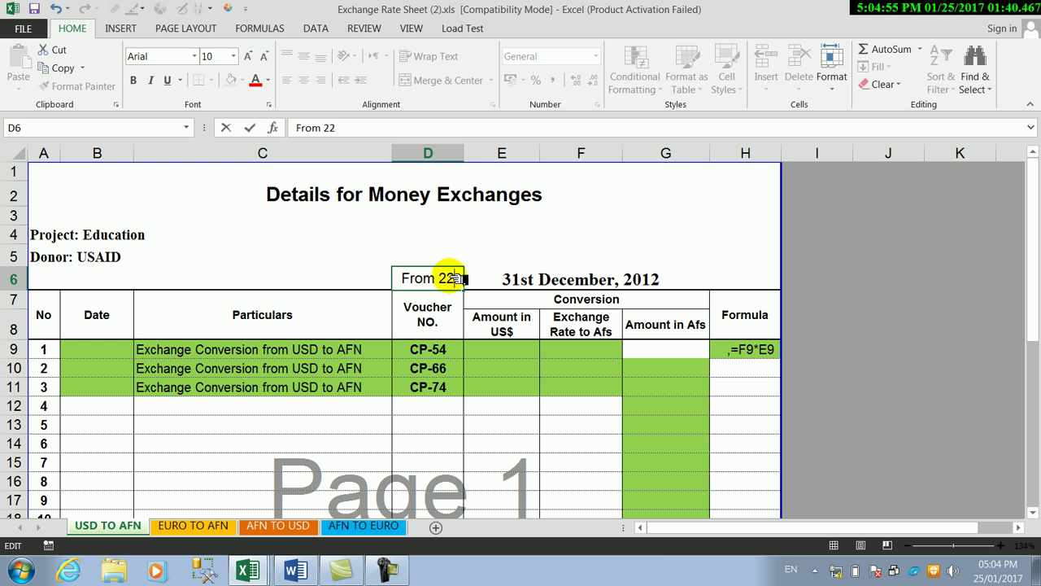
type(" may")
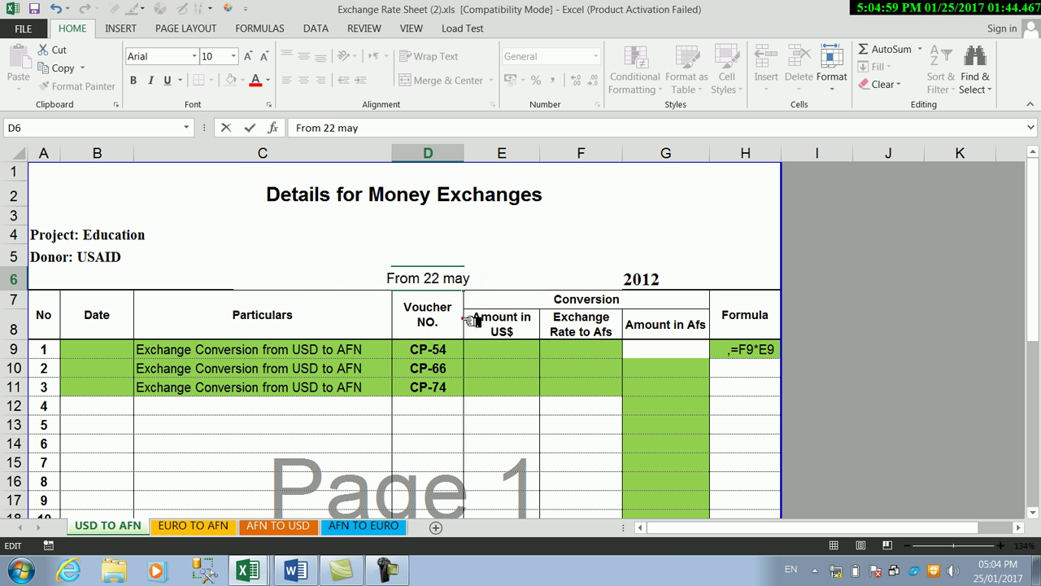
key("Return")
Clear the leftover '31st December, 2012' date from row 6
left_click(533, 283)
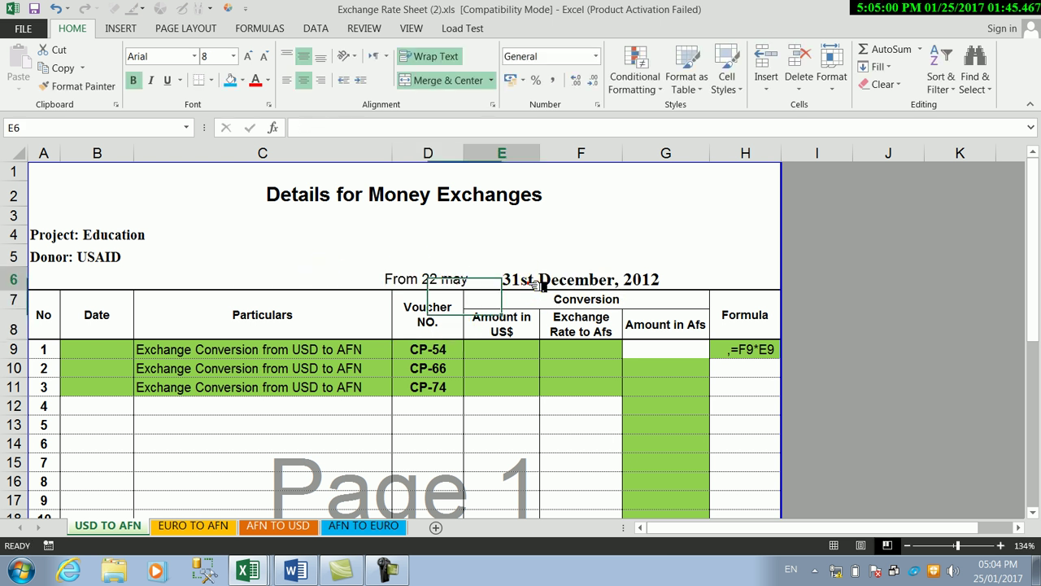
left_click(455, 280)
left_click(687, 280)
key("Escape")
double_click(606, 281)
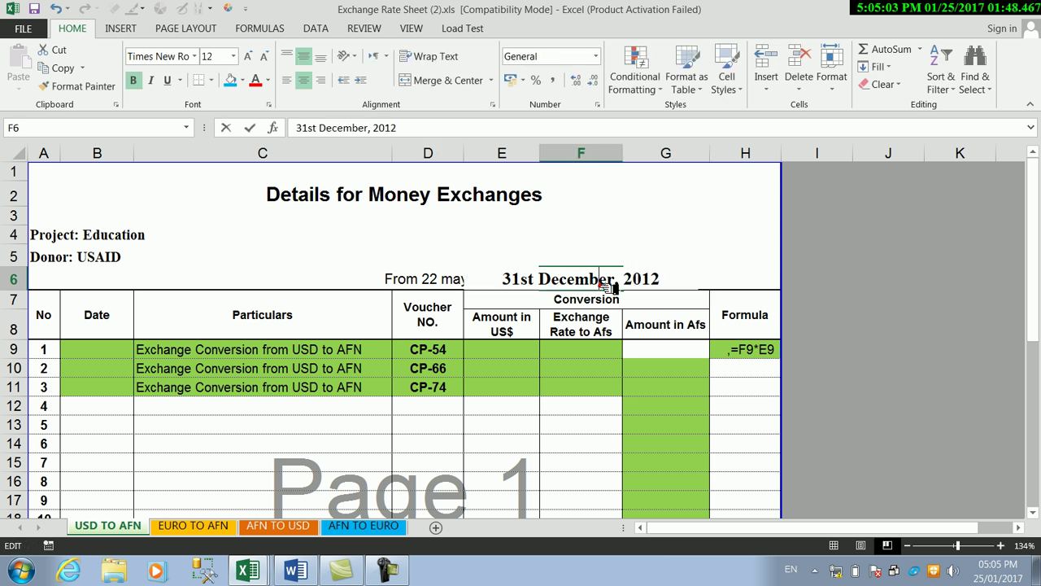
key("BackSpace")
key("BackSpace")
key("BackSpace")
key("BackSpace")
key("BackSpace")
key("BackSpace")
key("BackSpace")
key("BackSpace")
key("BackSpace")
key("Delete")
key("Delete")
key("Delete")
key("Delete")
key("Delete")
key("Delete")
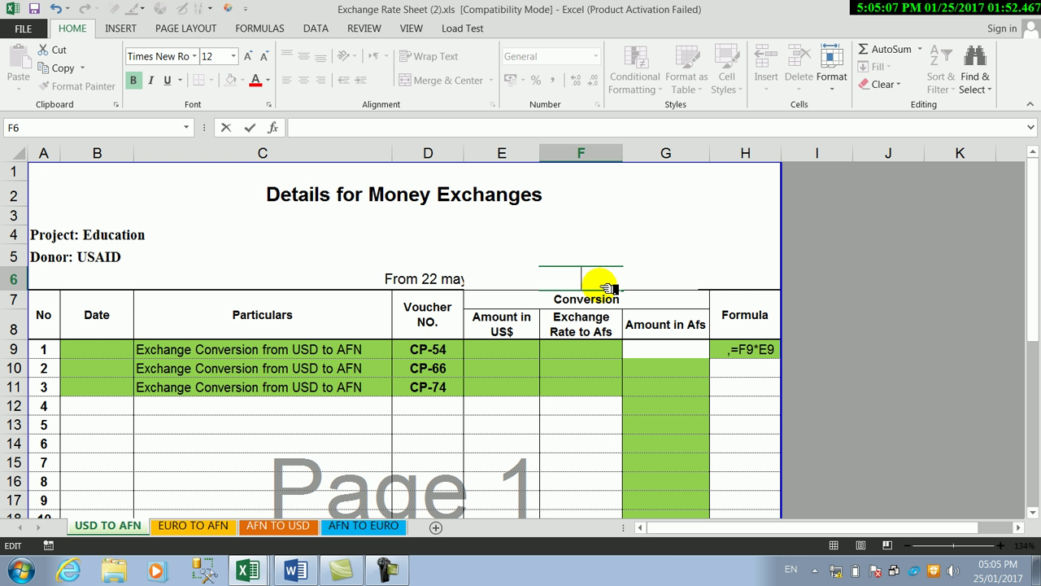
left_click(555, 248)
Enter 22 may, 23 may and 24 may in Date cells B9, B10 and B11
left_click(431, 324)
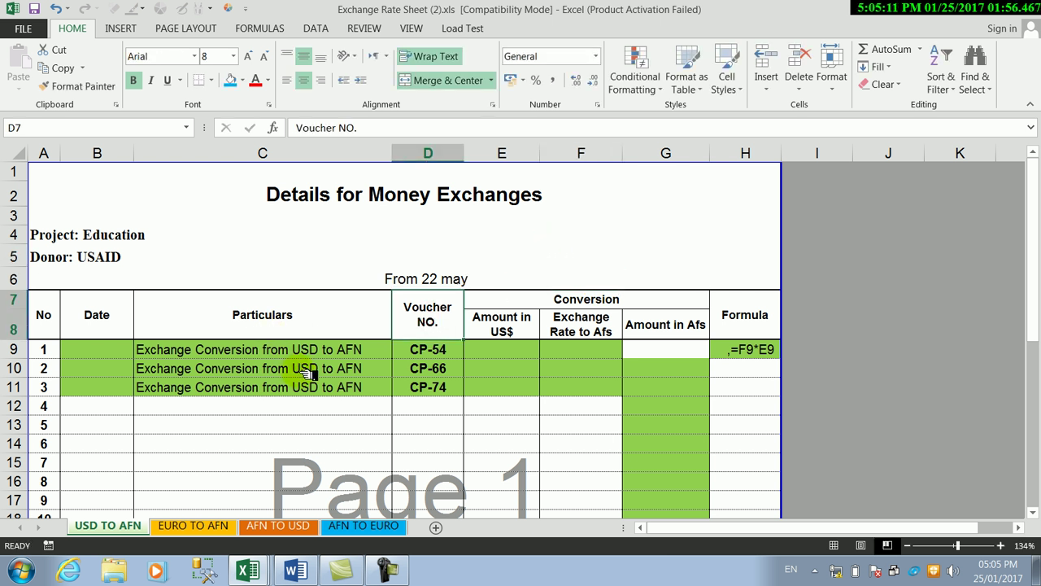
left_click(58, 324)
left_click(108, 348)
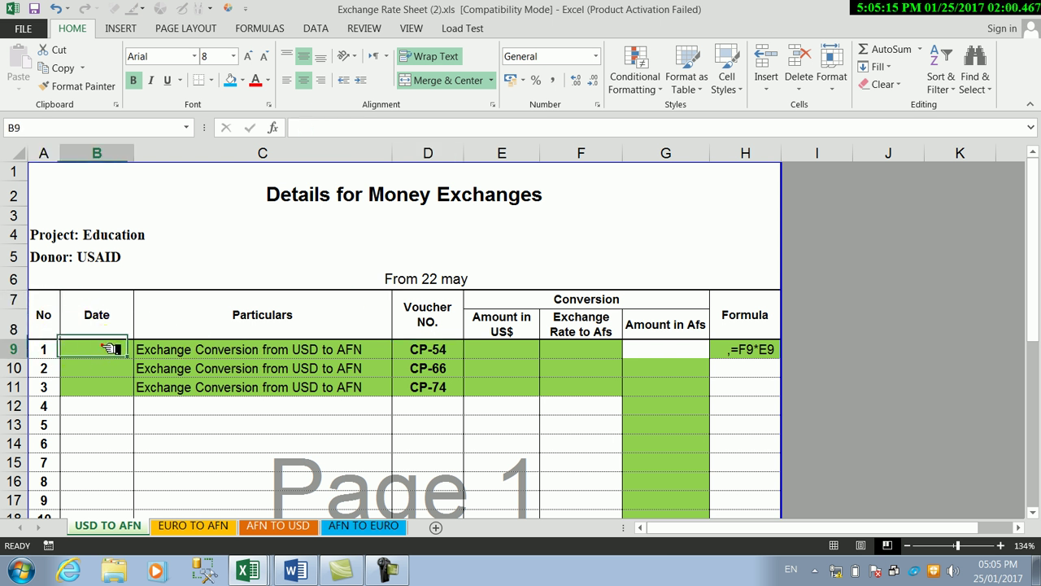
type("22 may")
left_click(116, 388)
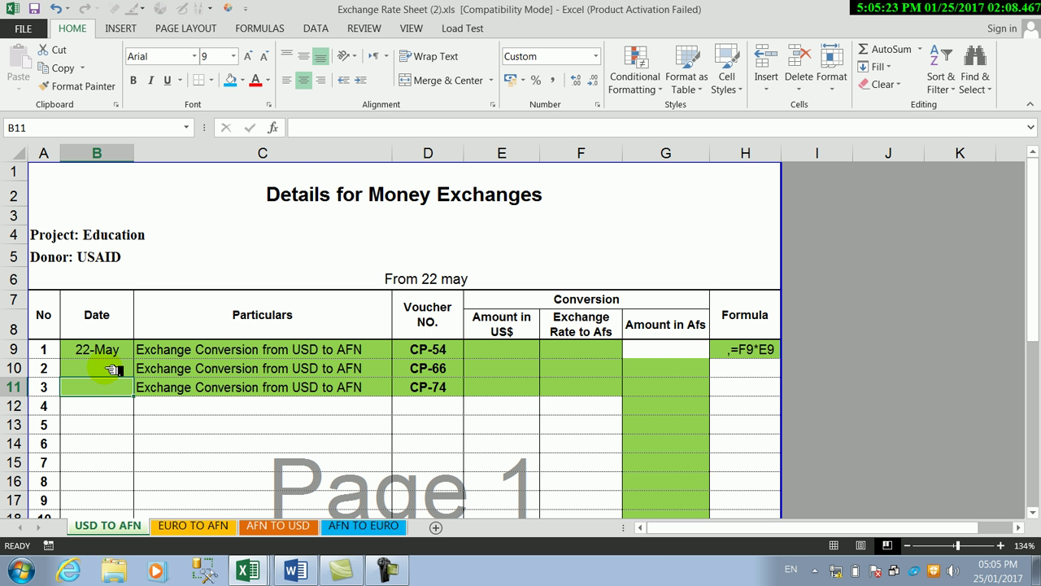
left_click(111, 369)
type("23")
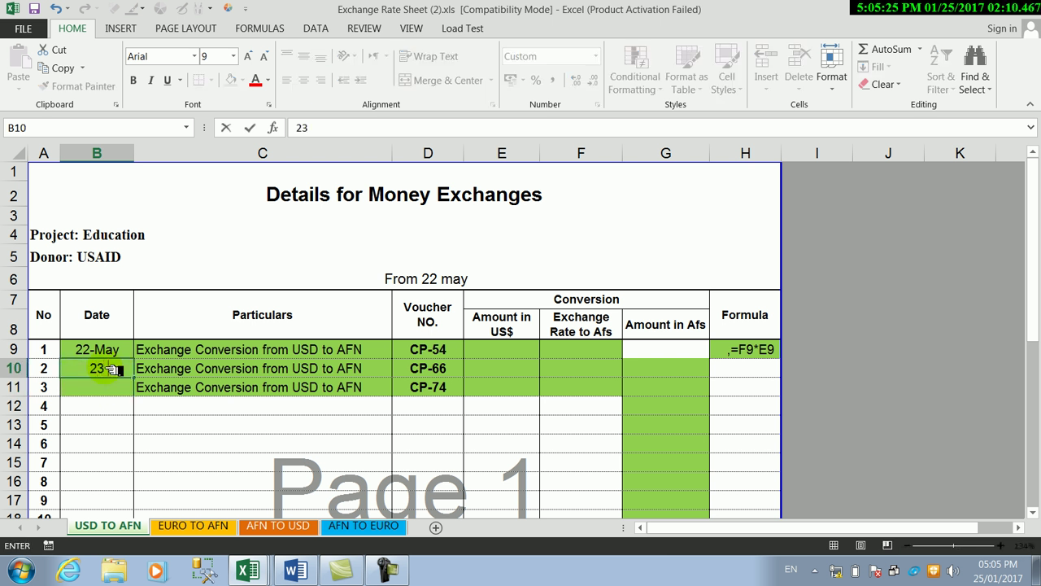
type(" may")
left_click(111, 389)
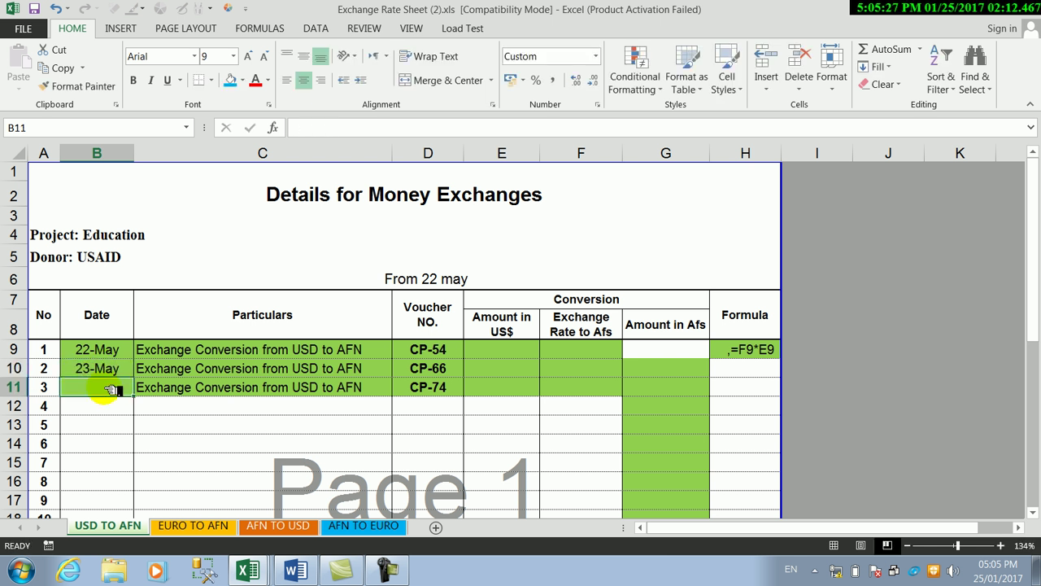
type("24 may")
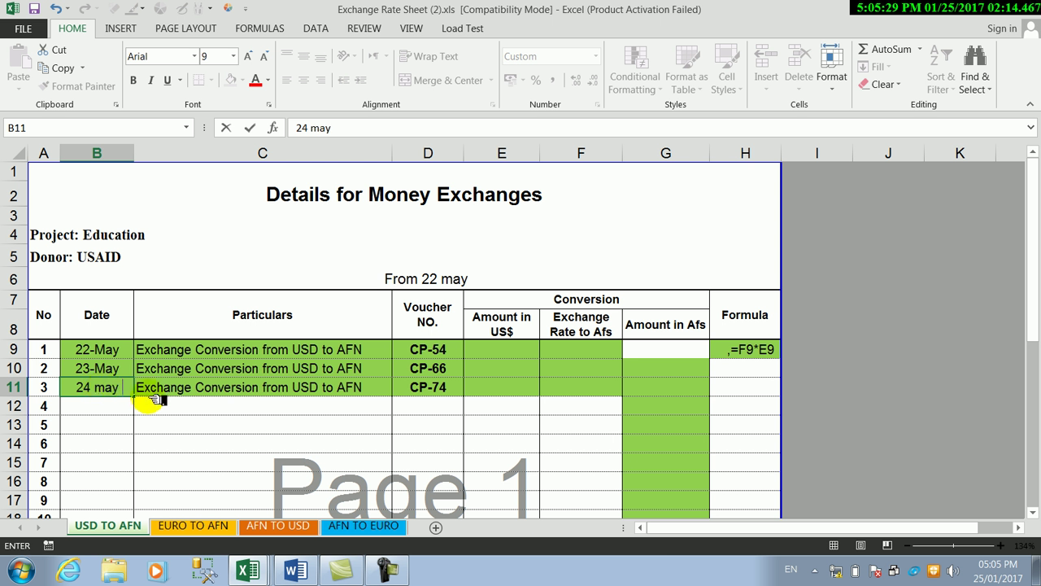
left_click(153, 405)
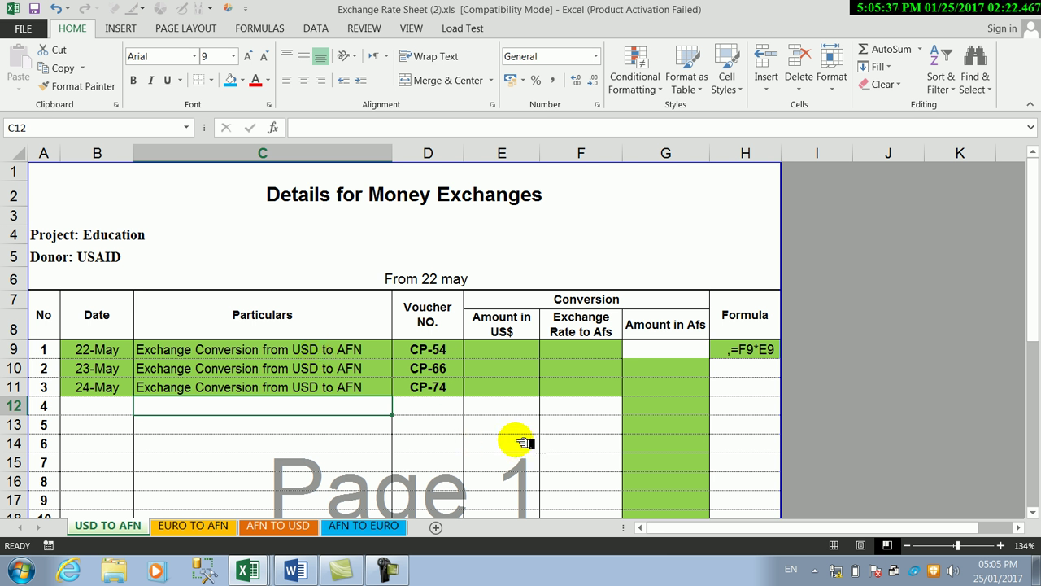
Clear the three voucher numbers in D9:D11
left_click(430, 323)
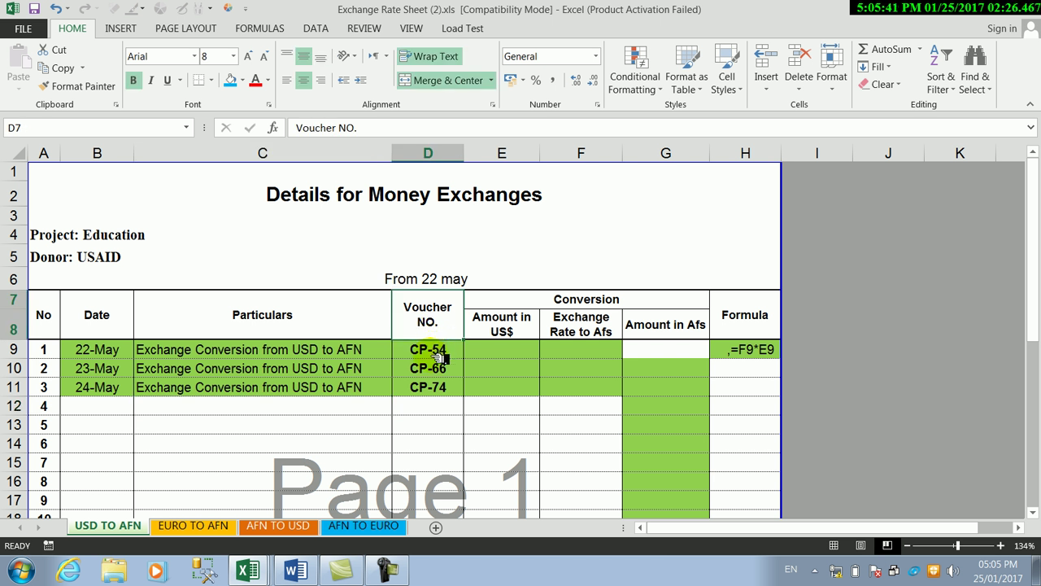
left_click_drag(436, 356, 439, 399)
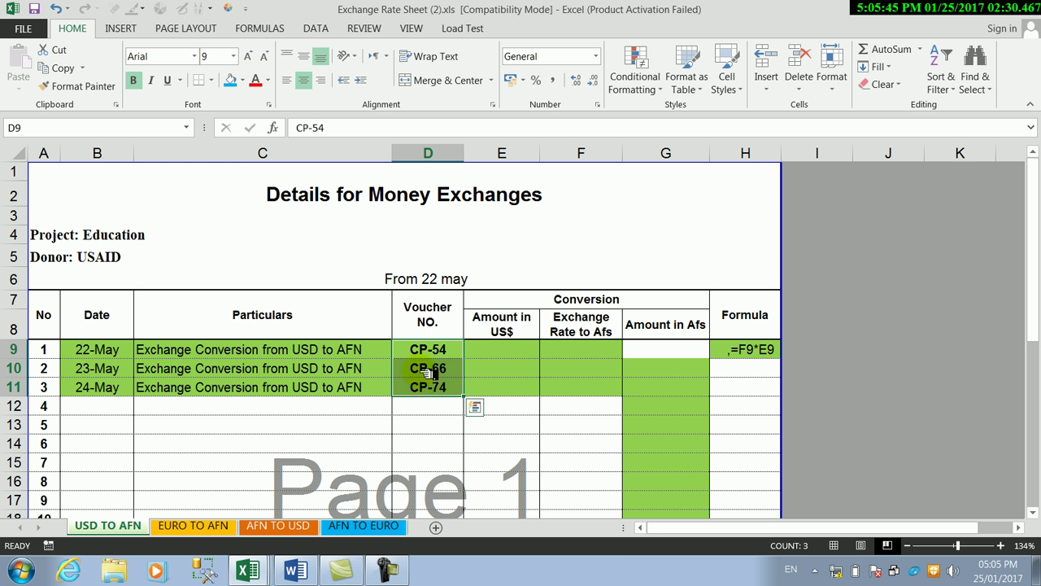
left_click_drag(432, 350, 425, 391)
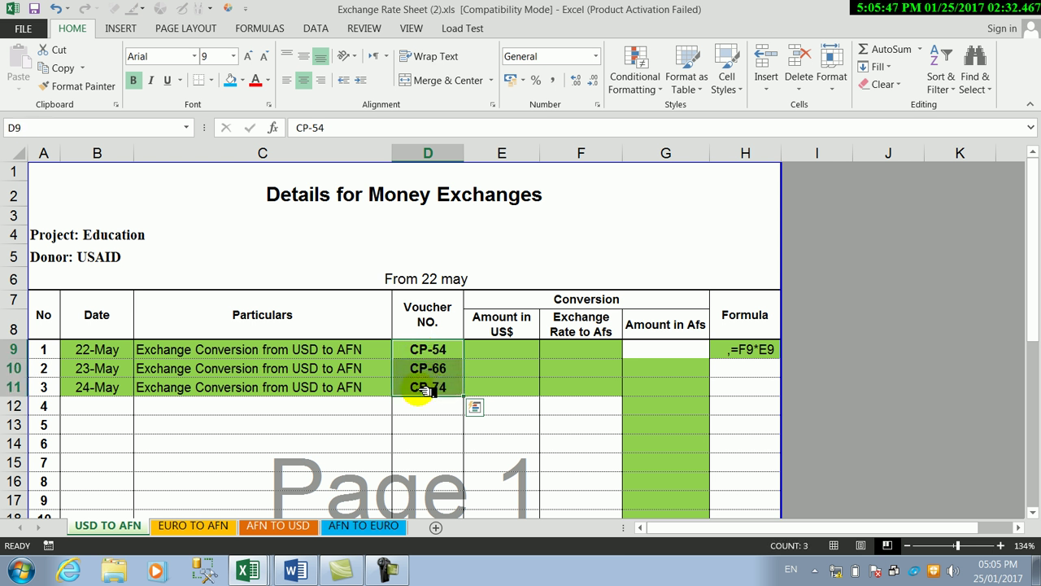
key("Delete")
left_click(466, 385)
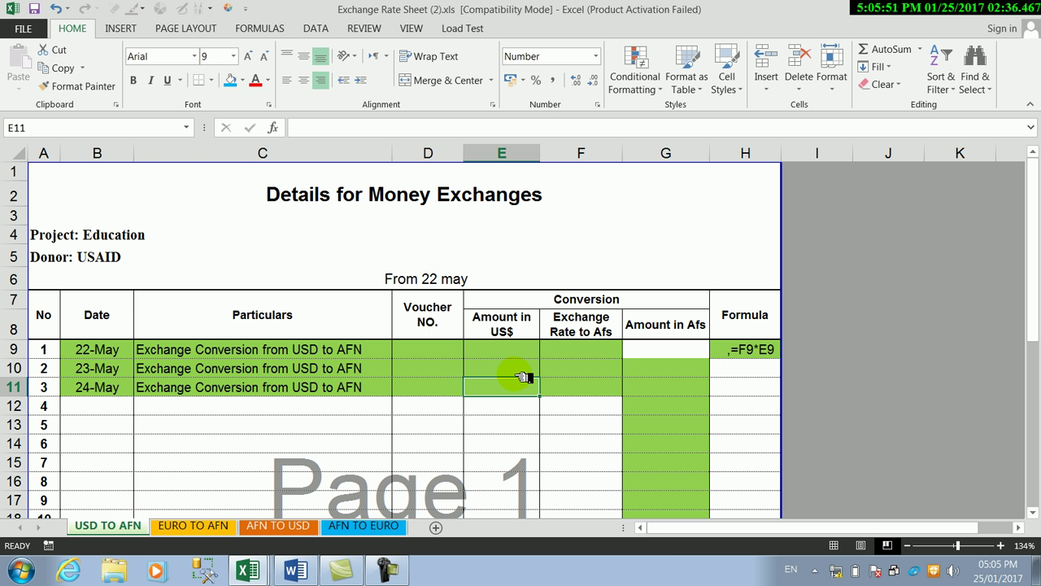
Enter 100 US$ in E9 and an exchange rate of 66 in F9
left_click(502, 325)
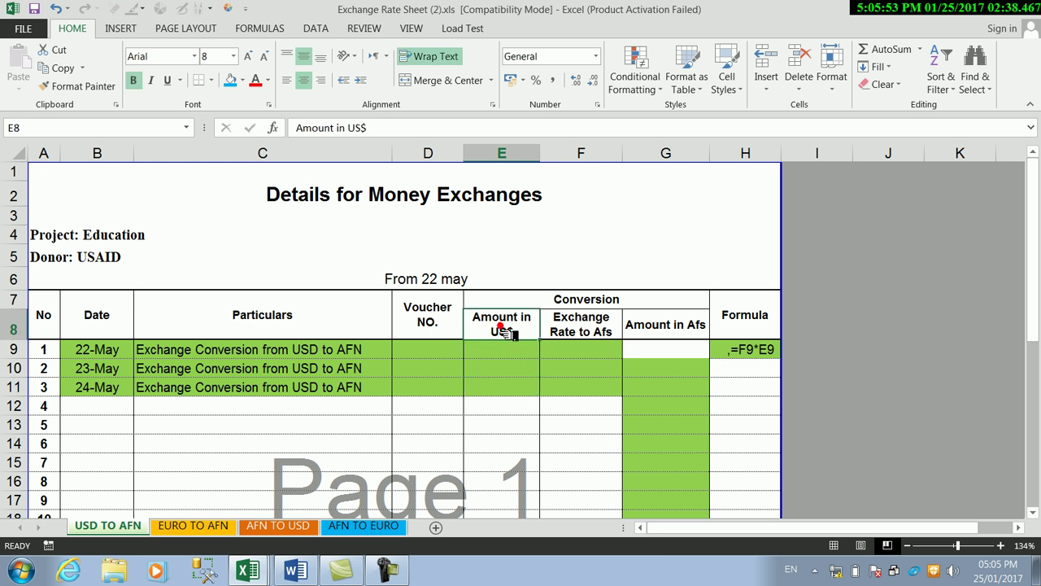
left_click(505, 349)
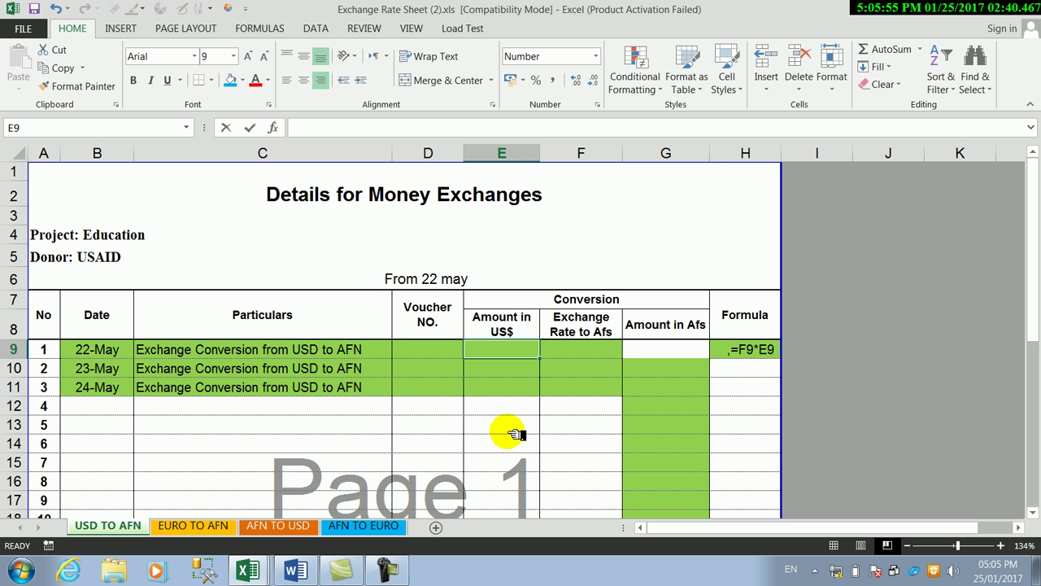
type("100")
left_click(515, 433)
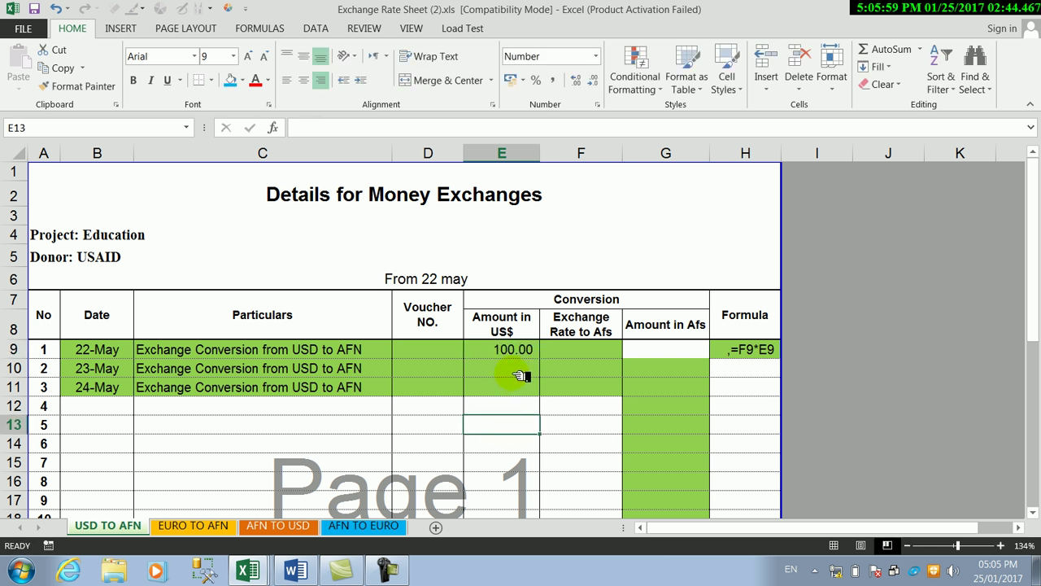
mouse_move(126, 351)
left_mouse_down()
mouse_move(427, 325)
mouse_move(480, 350)
left_mouse_up()
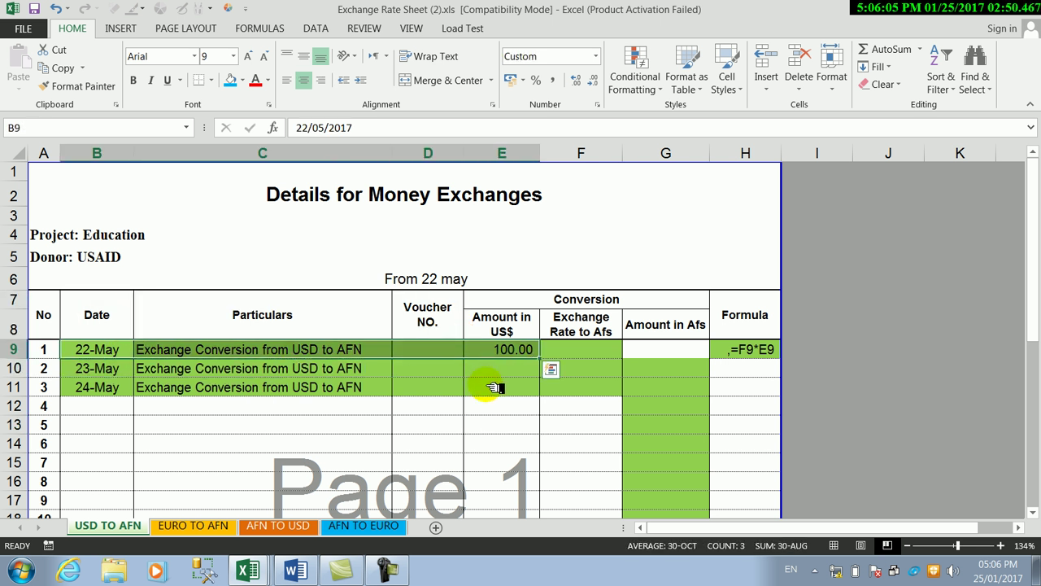
left_click(576, 351)
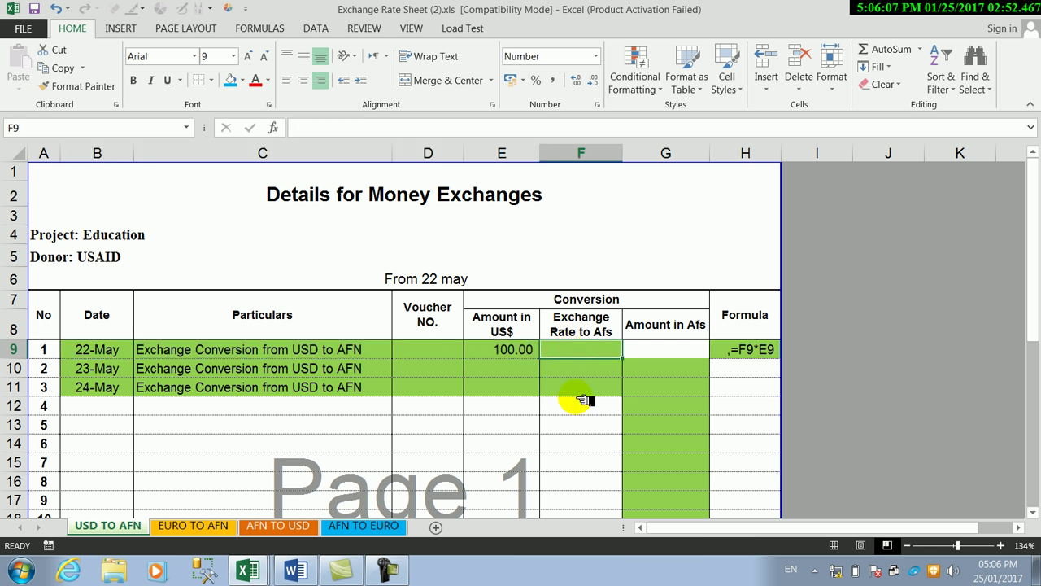
type("66")
left_click(583, 400)
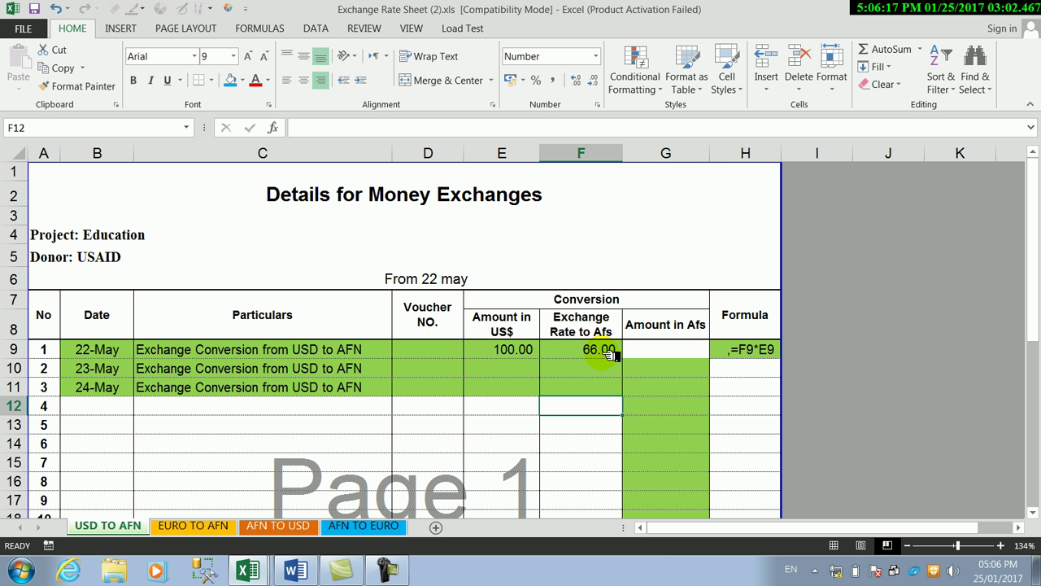
left_click(608, 349)
left_click(643, 352)
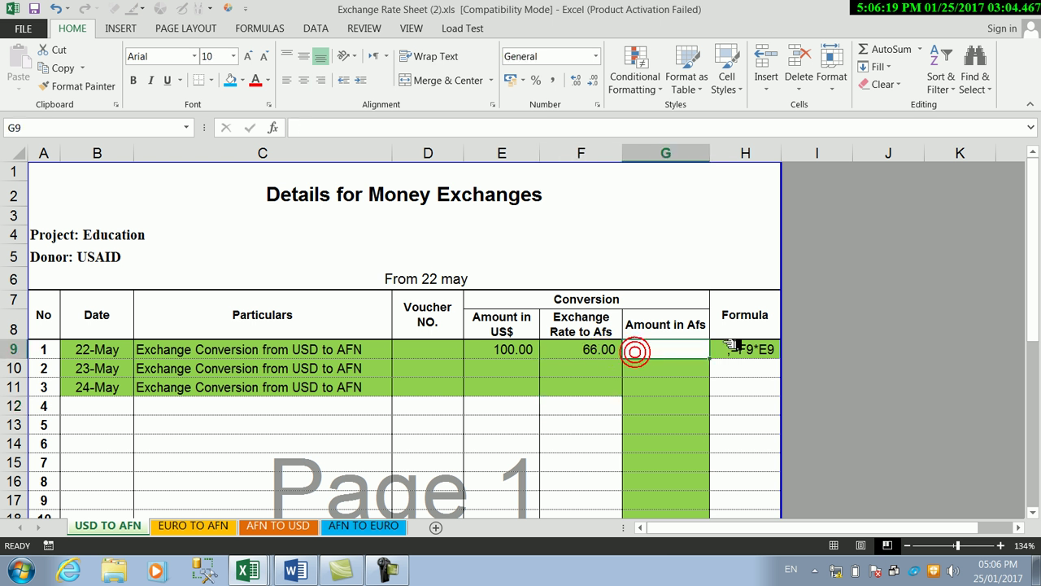
Enter the formula =F9*E9 in G9, giving 6600 Afs
type("=")
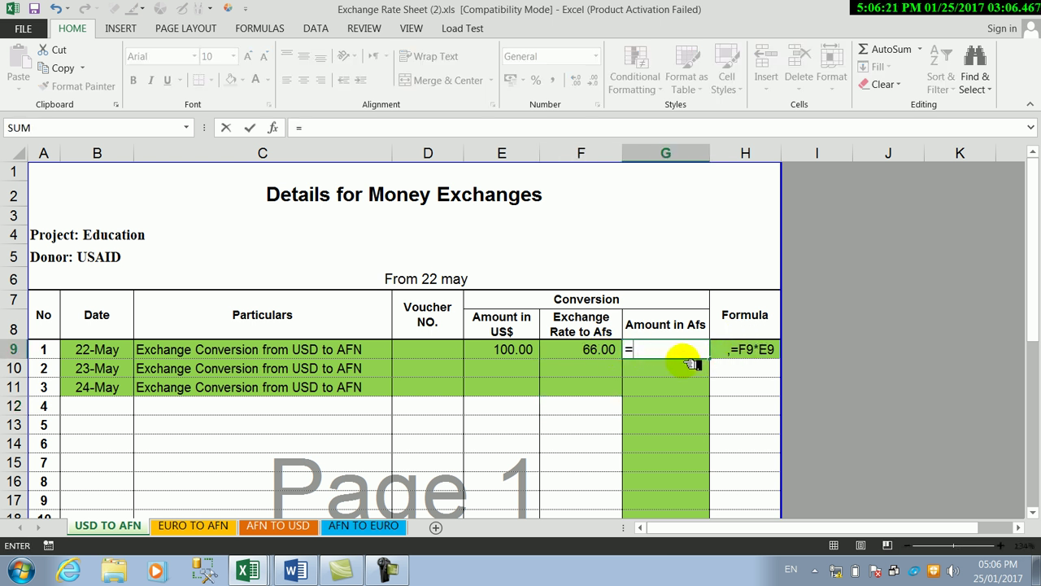
left_click(614, 350)
type("*")
left_click(524, 350)
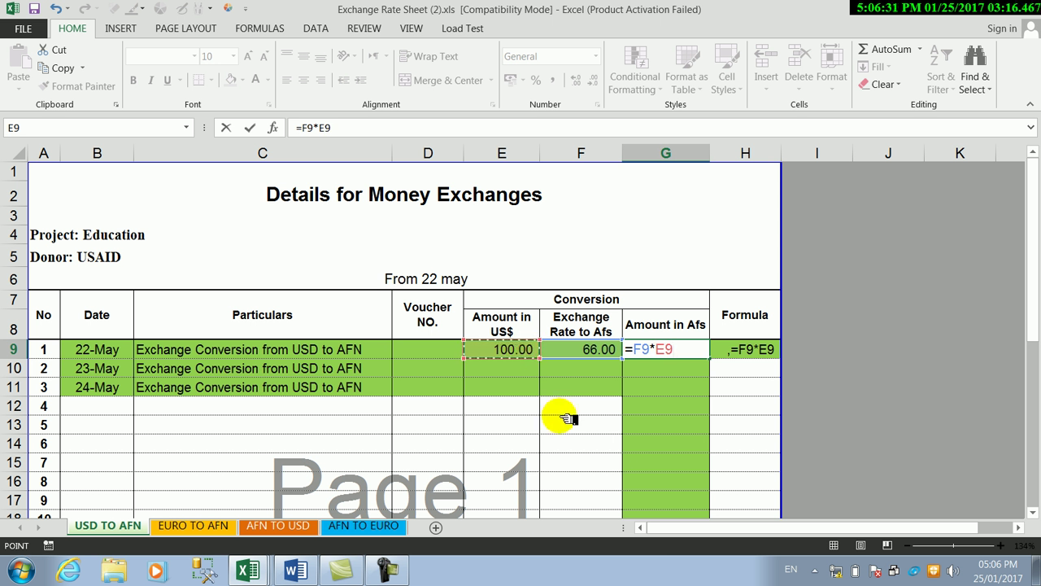
key("Return")
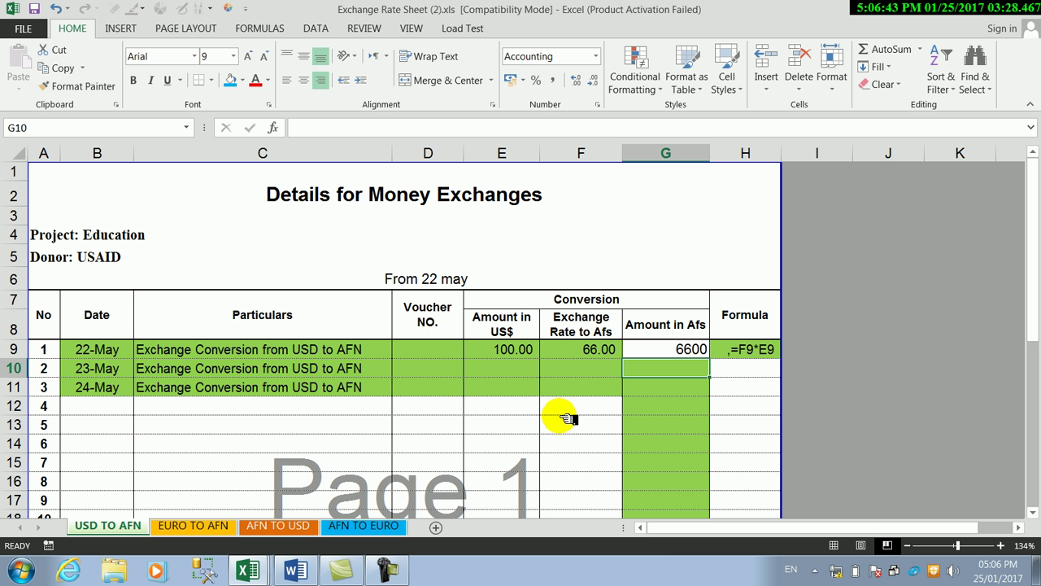
left_click(515, 372)
Enter 200 US$ at rate 65 in row 10 and fill the G9 formula down to G11
type("200")
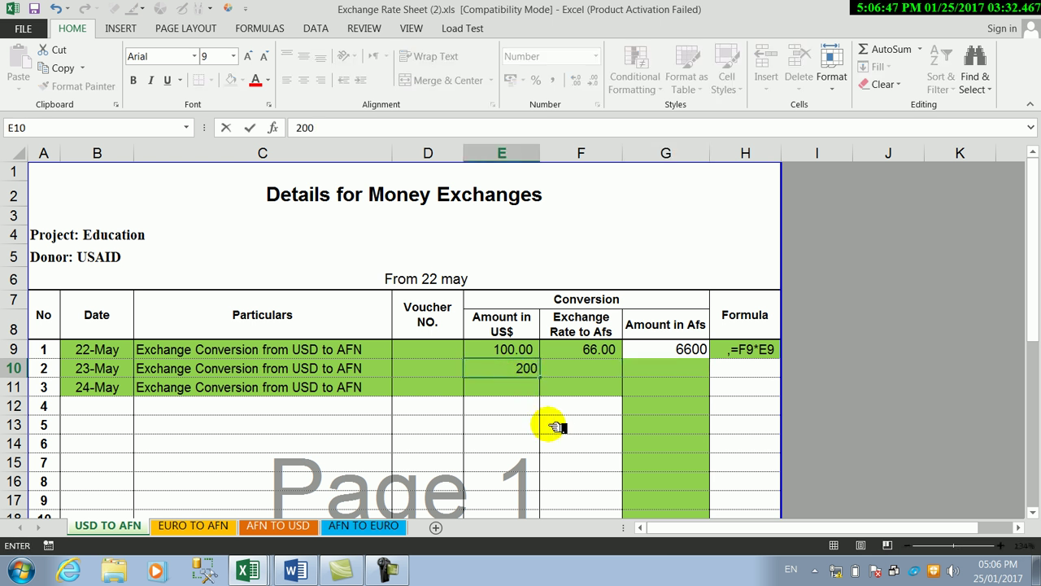
left_click(556, 424)
left_click(700, 355)
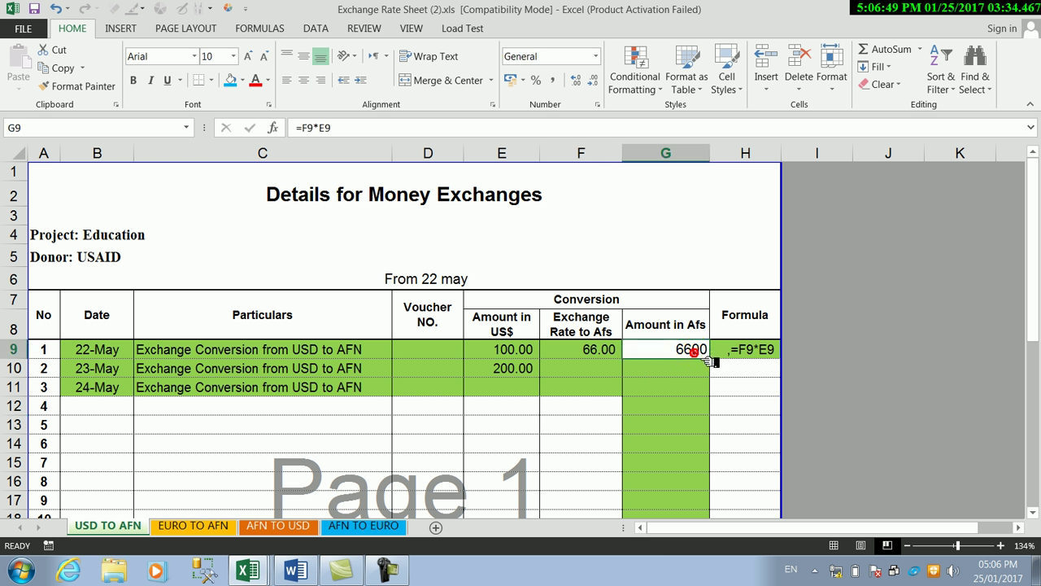
left_click_drag(709, 358, 709, 392)
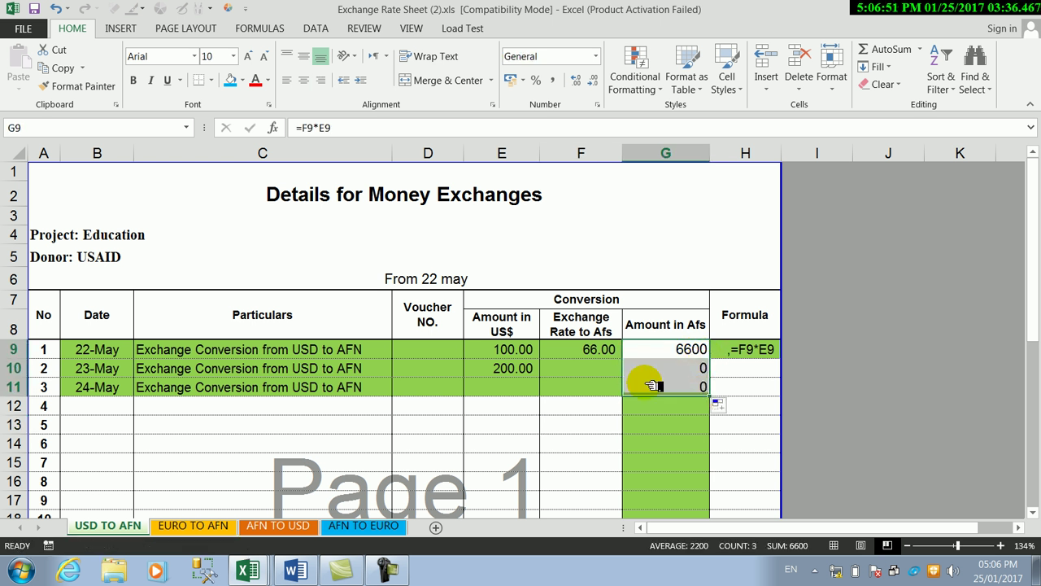
left_click(608, 368)
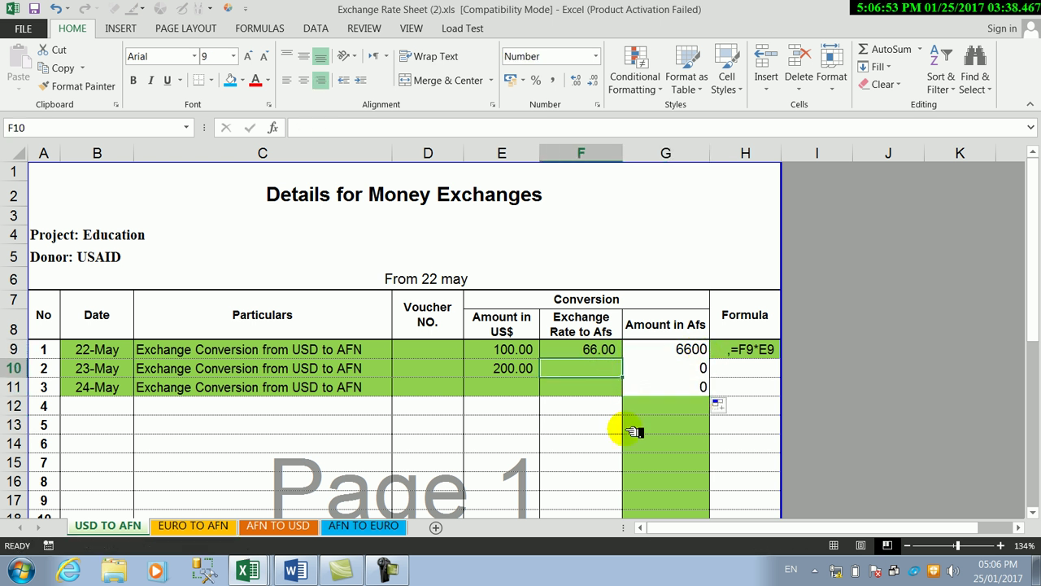
type("65")
key("Return")
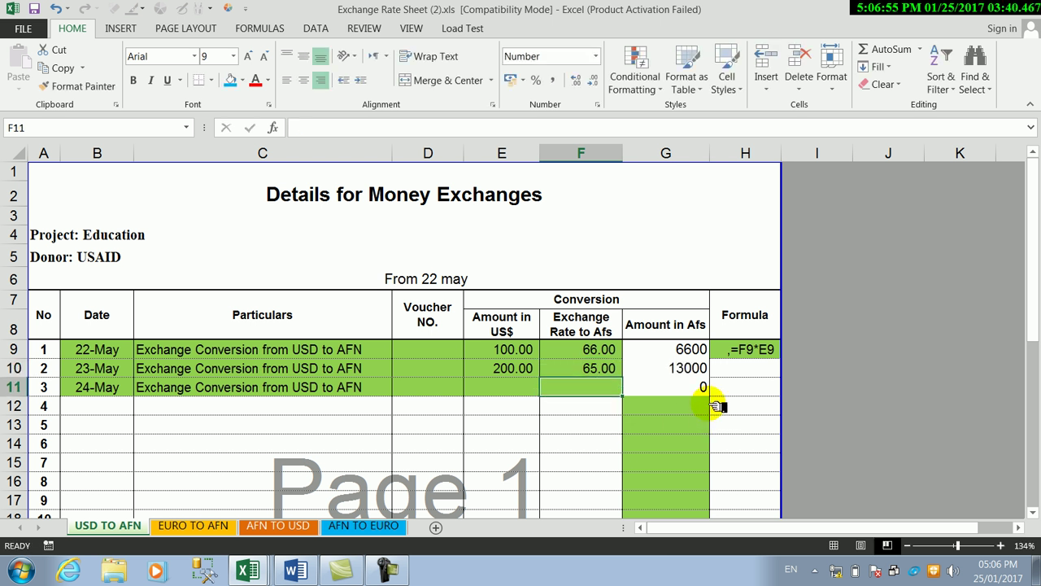
Enter 400 US$ at rate 67 in row 11, then review G9, H9 and E9
left_click(535, 388)
type("4")
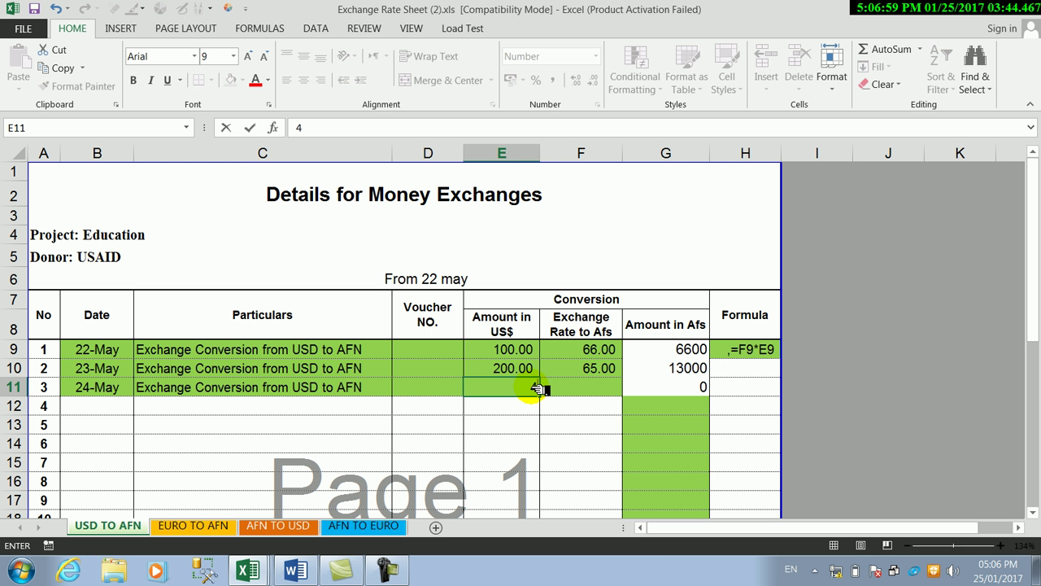
left_click(586, 389)
type("67")
left_click(665, 390)
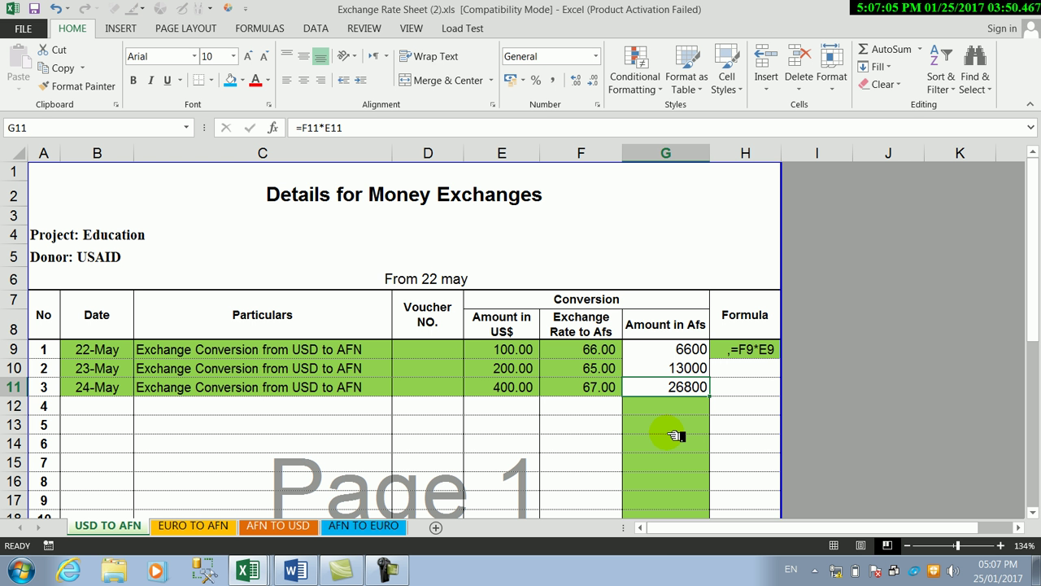
left_click(688, 352)
left_click(736, 350)
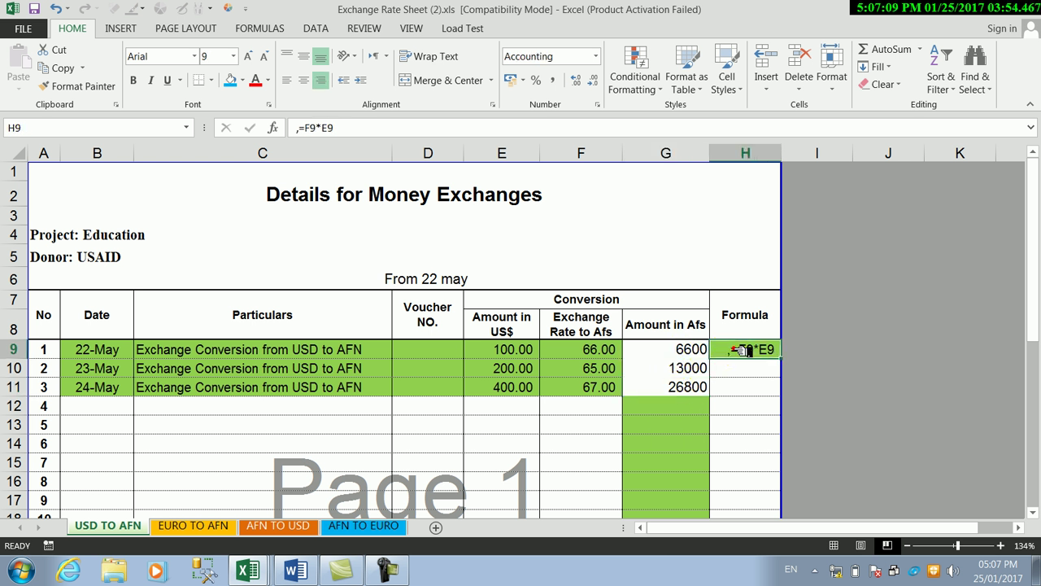
left_click(521, 351)
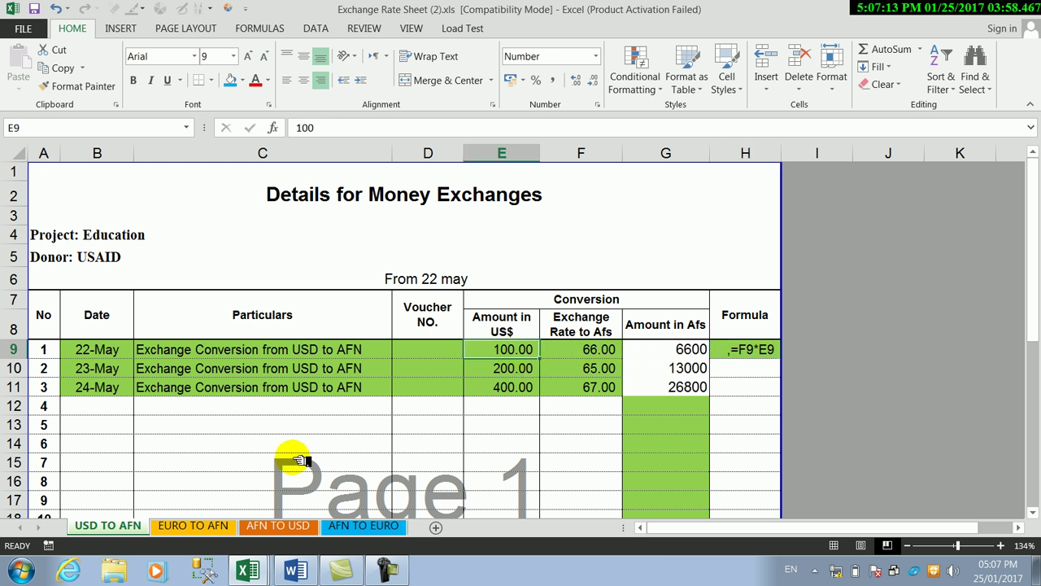
Open the EURO TO AFN sheet at 143% zoom and move the row 6 period title
left_click(197, 527)
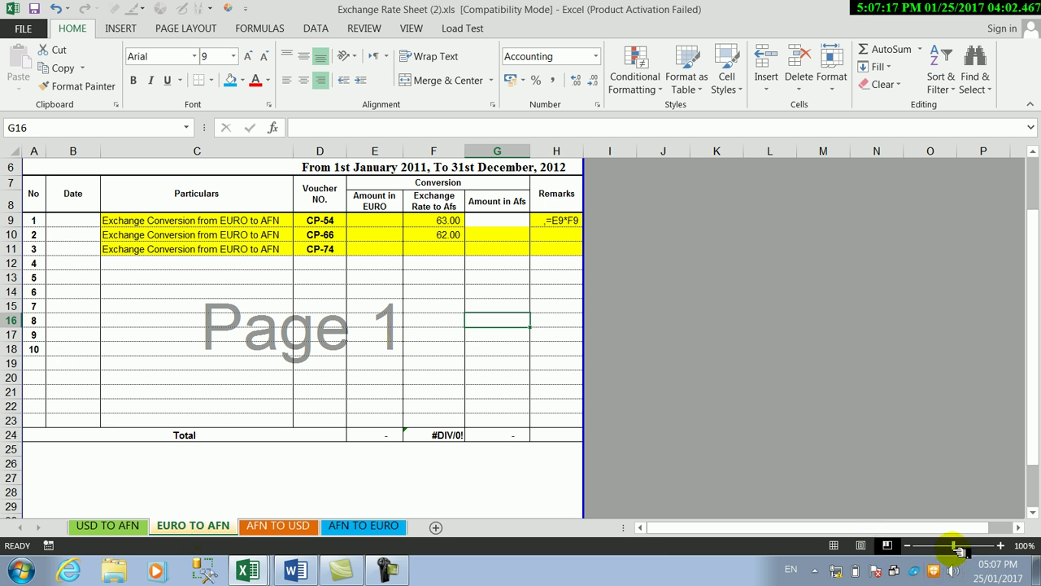
left_click_drag(953, 546, 963, 547)
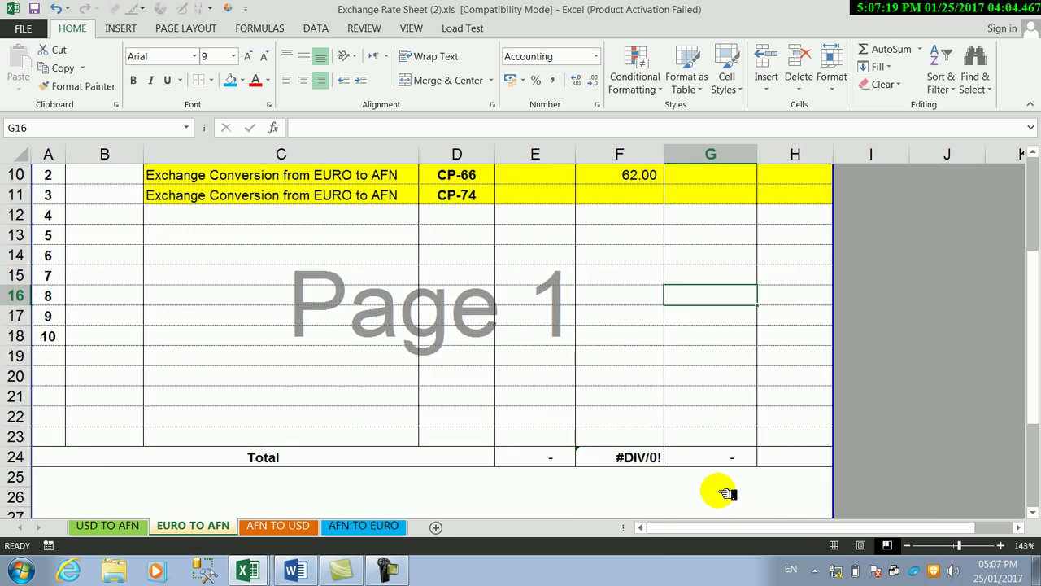
left_click_drag(1028, 289, 1028, 277)
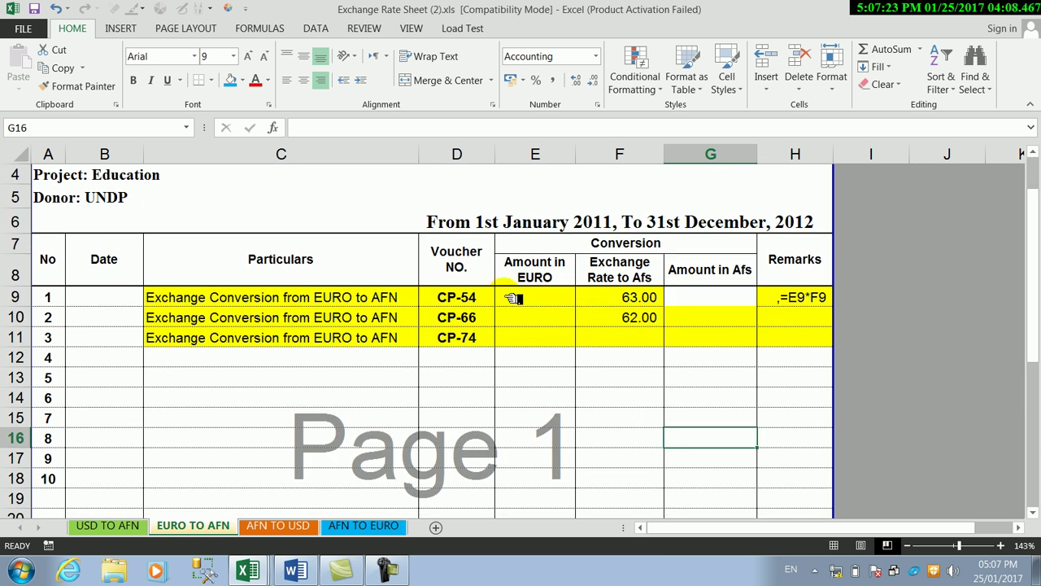
left_click(481, 223)
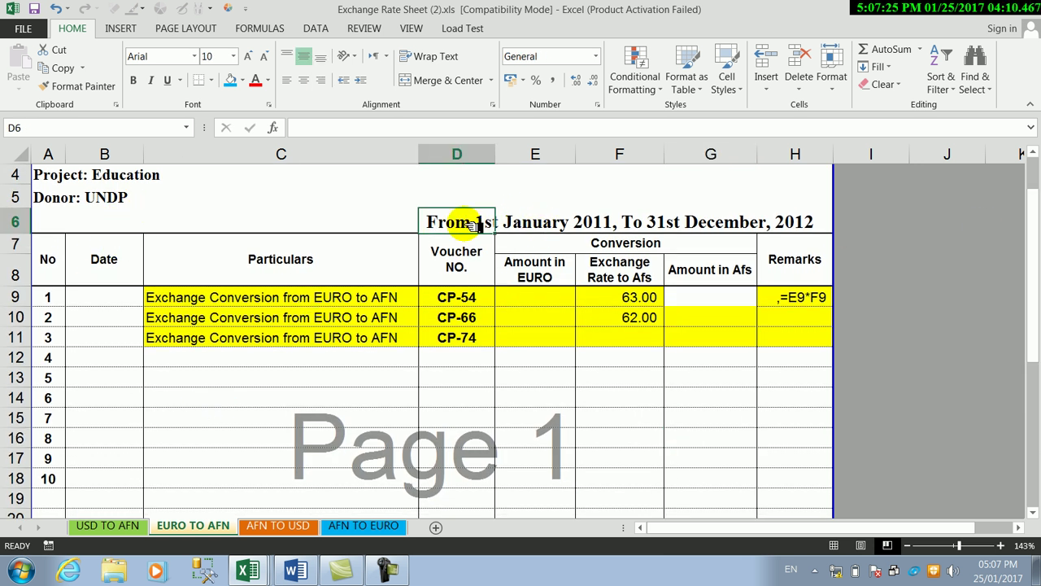
left_click(415, 222)
left_click(429, 221)
mouse_move(429, 221)
left_mouse_down()
mouse_move(787, 222)
mouse_move(623, 409)
left_mouse_up()
Clear the old 63.00 and 62.00 rates from F9:F10
left_click_drag(639, 295, 646, 310)
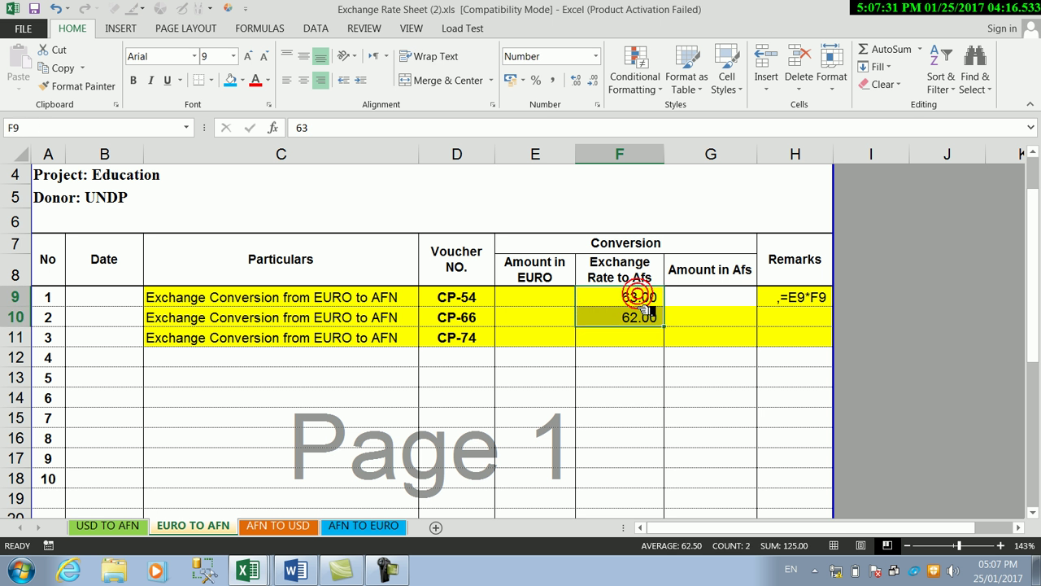
key("Delete")
left_click(646, 374)
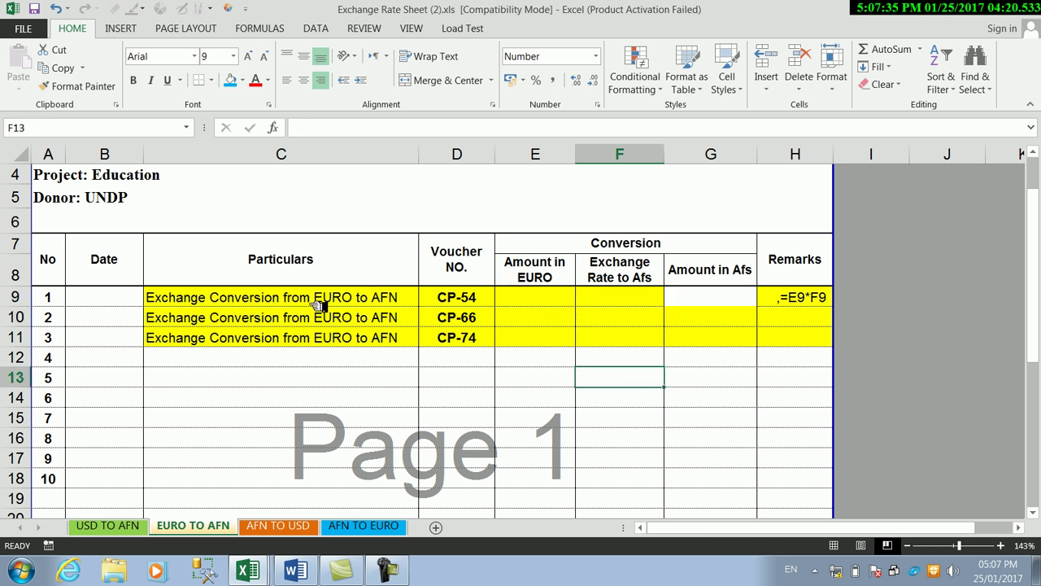
left_click(358, 303)
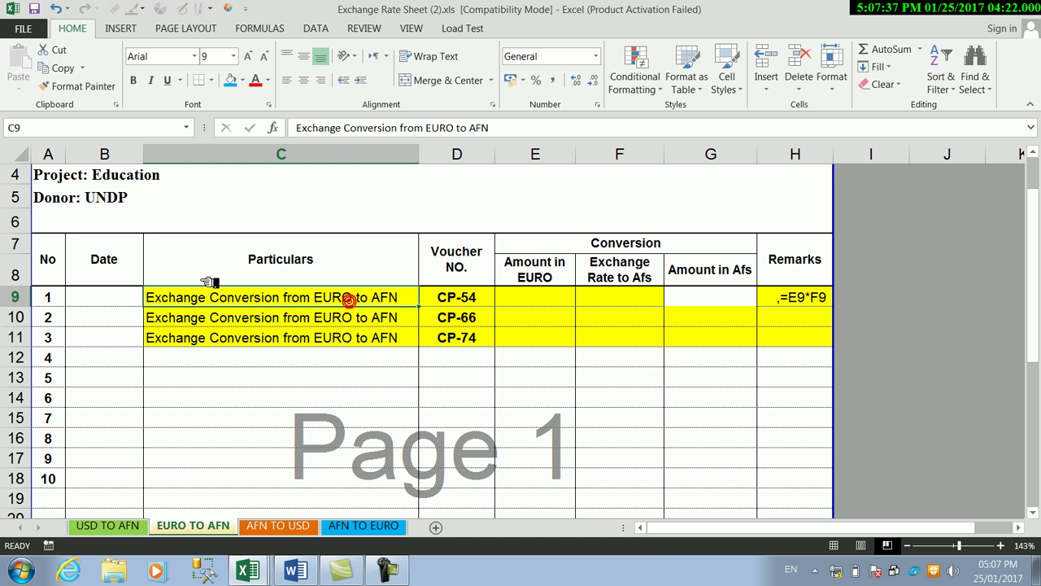
Enter dates 22-May, 23-May and 24-May in B9:B11
left_click(129, 302)
type("22 ma")
key("Return")
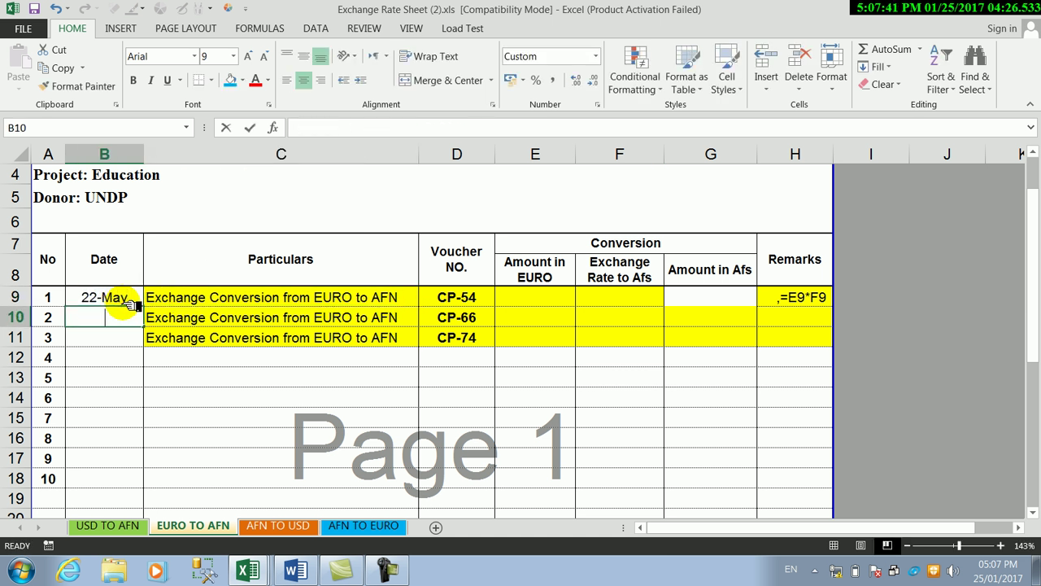
type("23 may")
key("Return")
type("24 may")
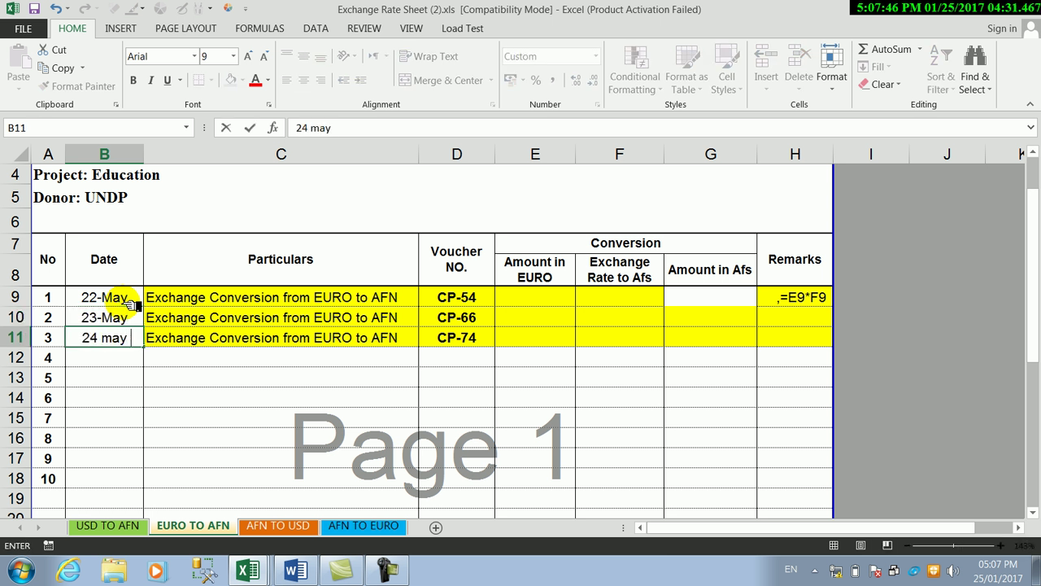
left_click(163, 358)
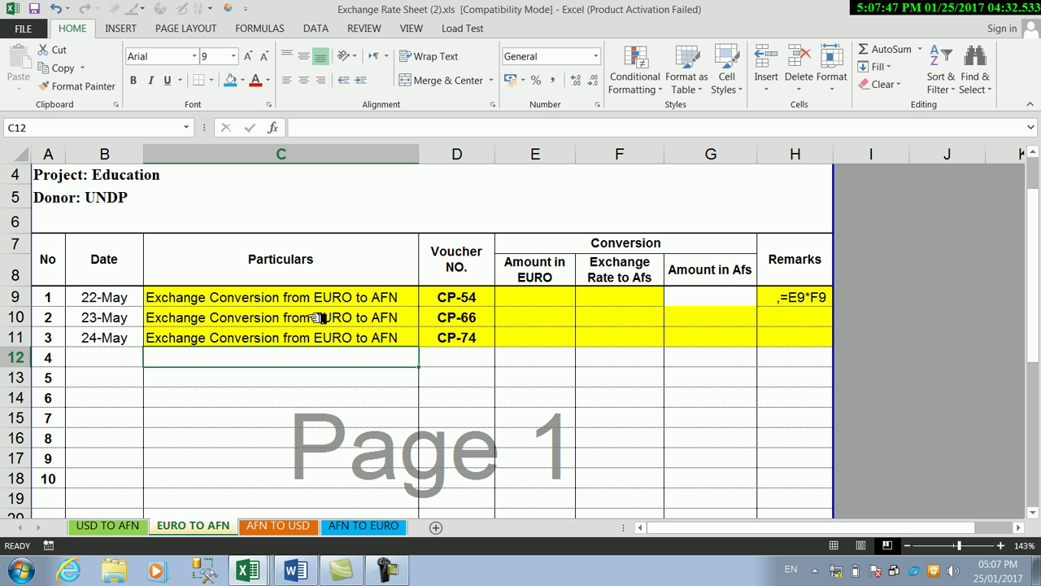
Enter 100 euros in E9 and an exchange rate of 70 in F9
left_click(541, 301)
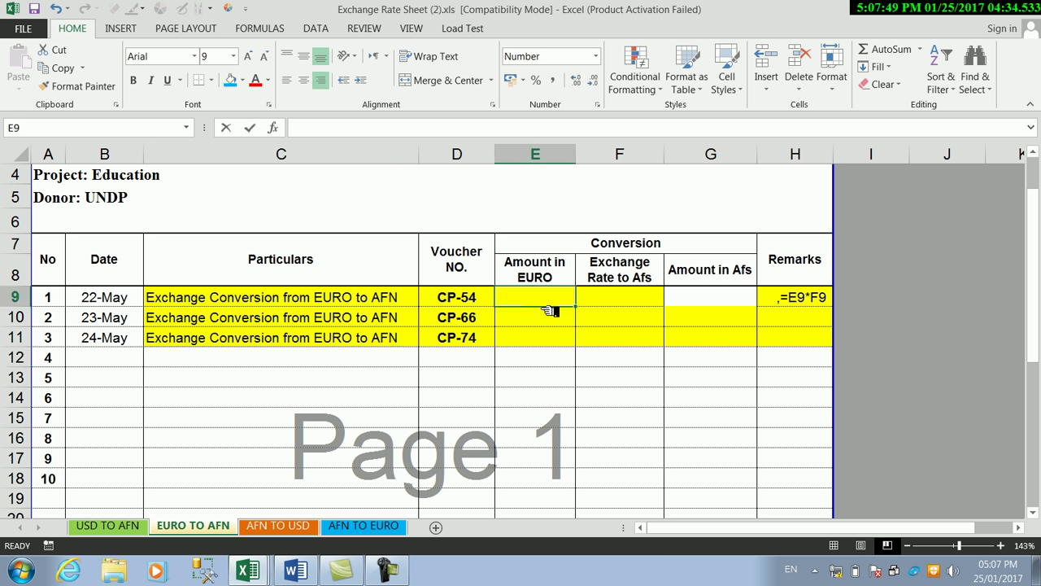
type("100")
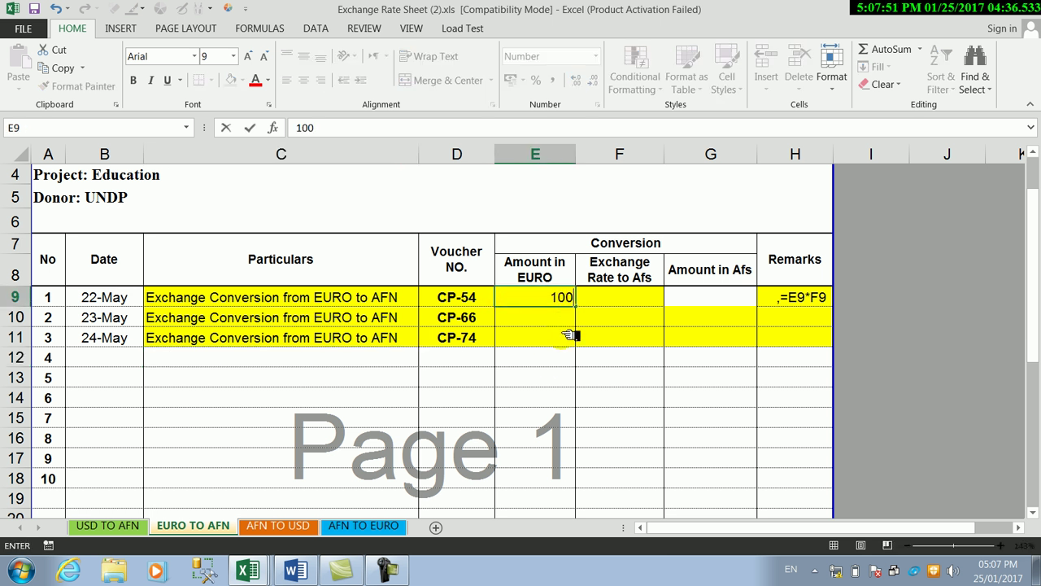
left_click(574, 358)
left_click(580, 356)
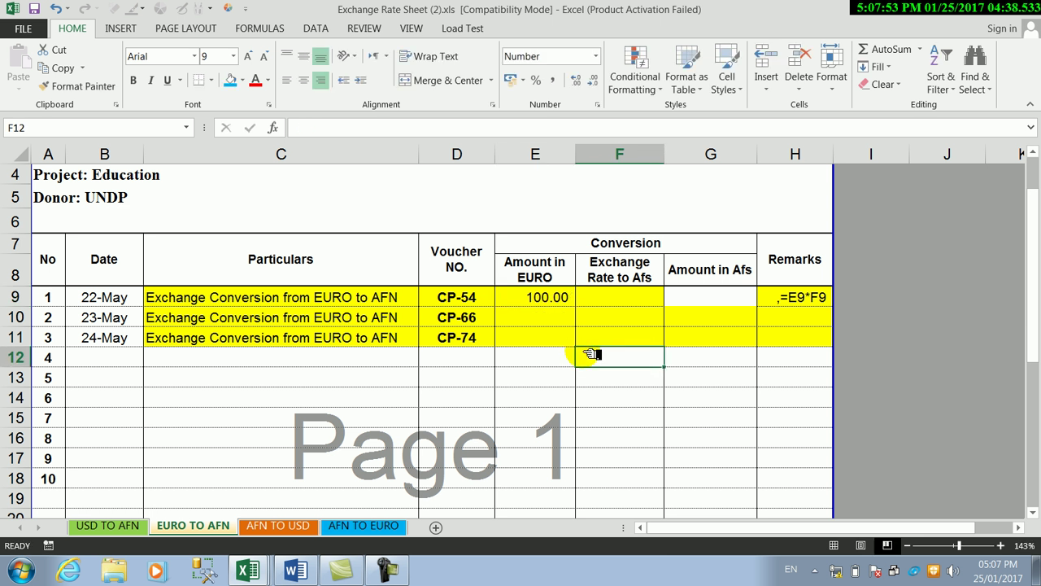
left_click(599, 299)
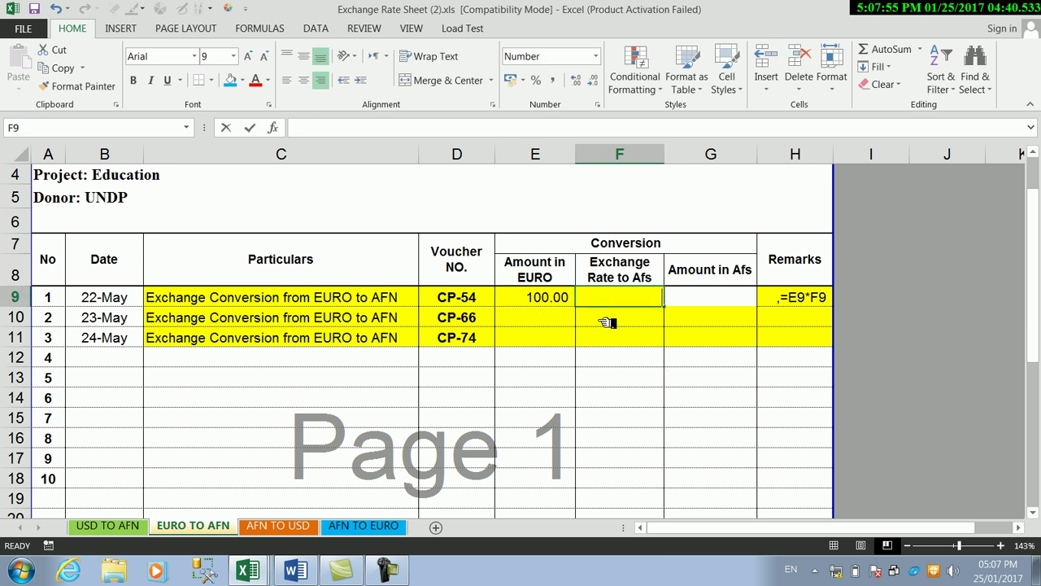
type("70")
left_click(619, 356)
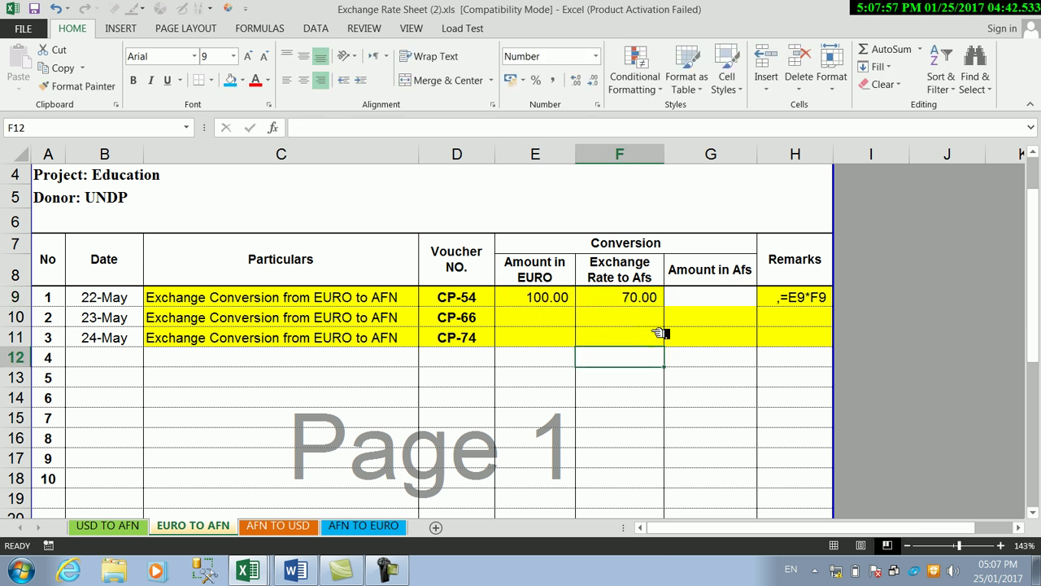
left_click(691, 296)
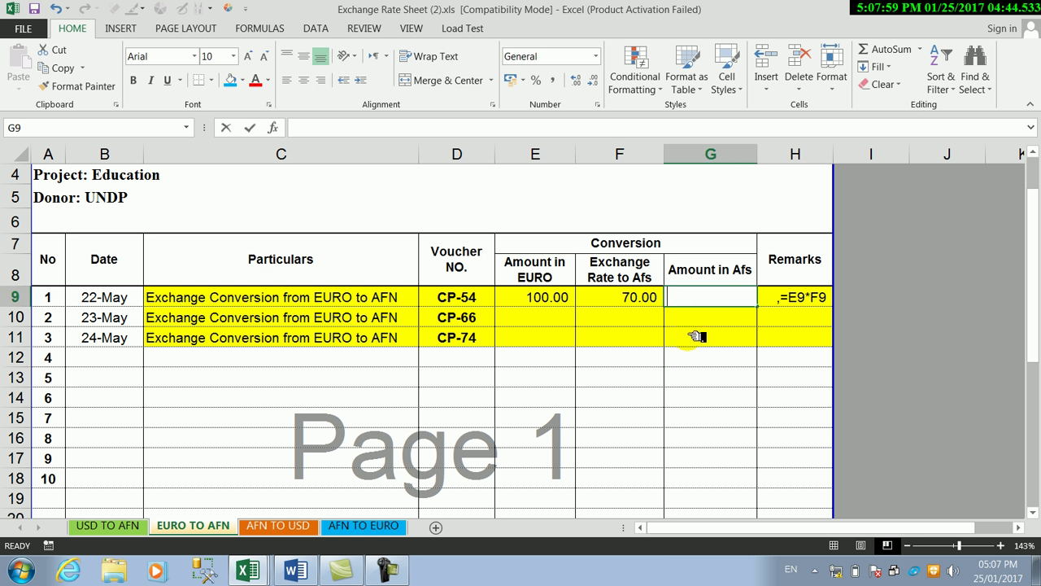
Enter the formula =F9*E9 in G9 to convert the first row's euros to Afs
type("=")
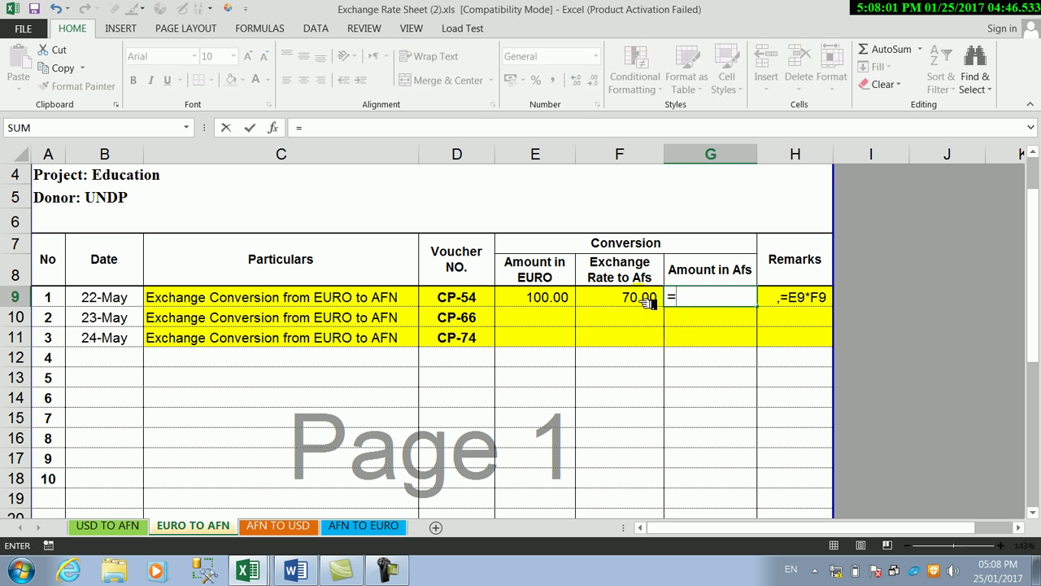
left_click(648, 302)
type("*")
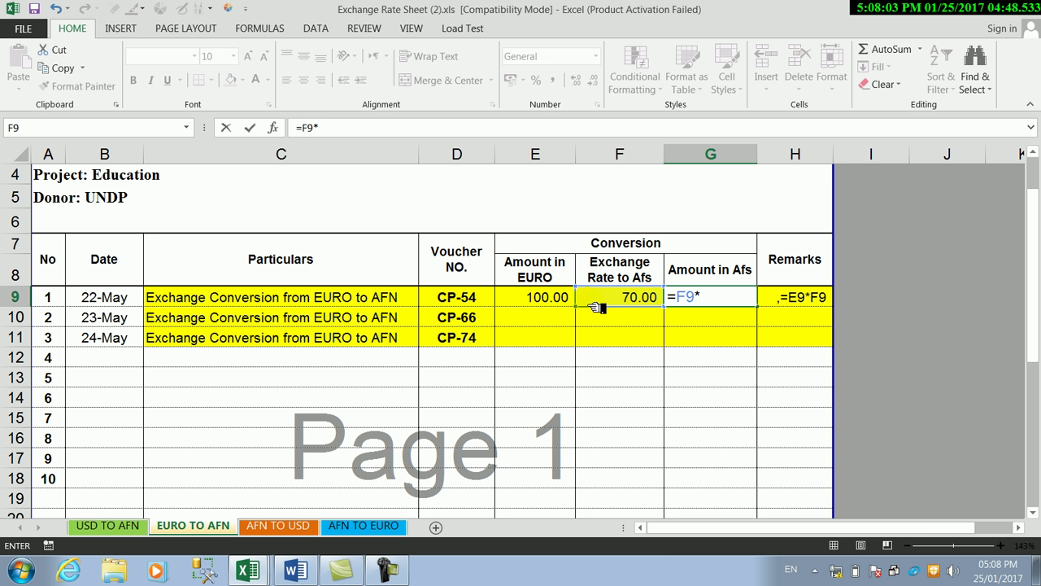
left_click(565, 298)
key("Return")
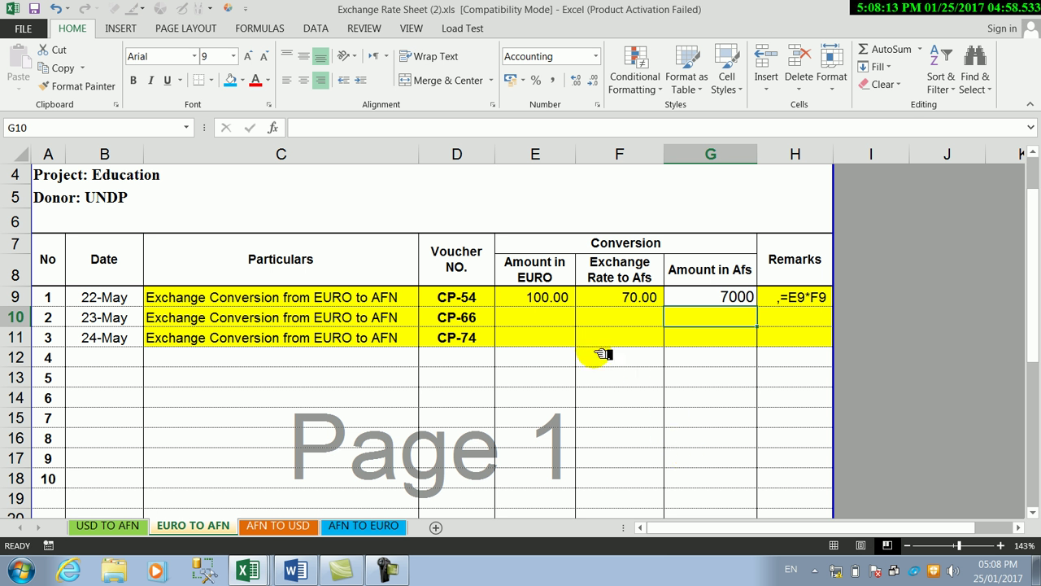
Enter a second euro amount of 300 at an exchange rate of 69 in row 10
left_click(563, 320)
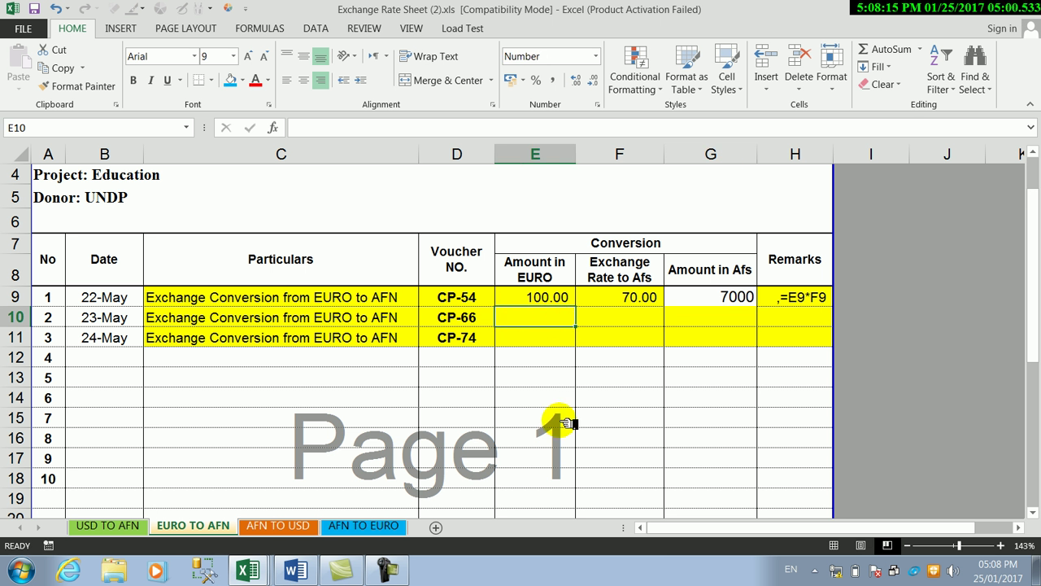
type("300")
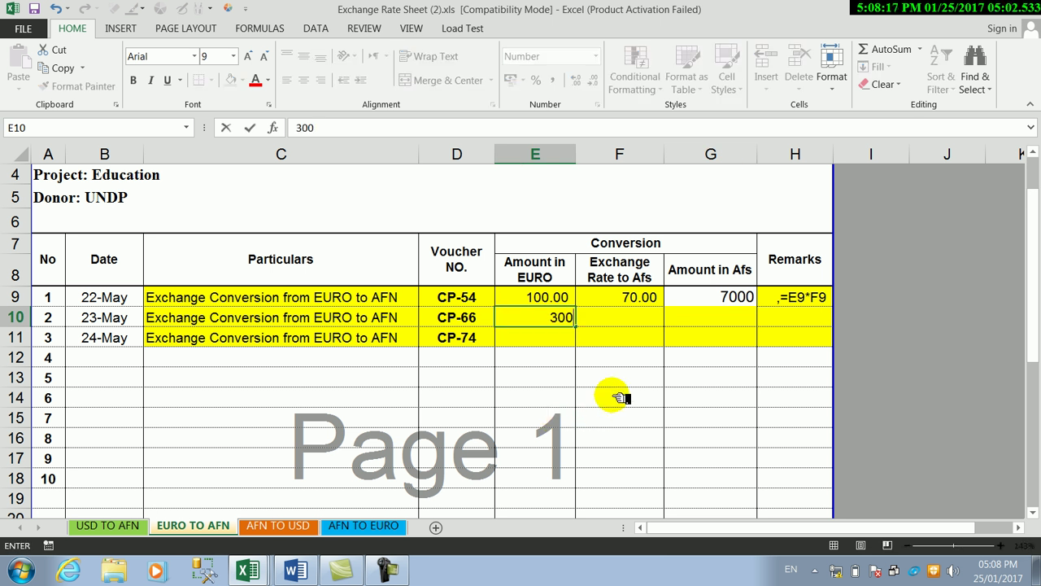
left_click(634, 323)
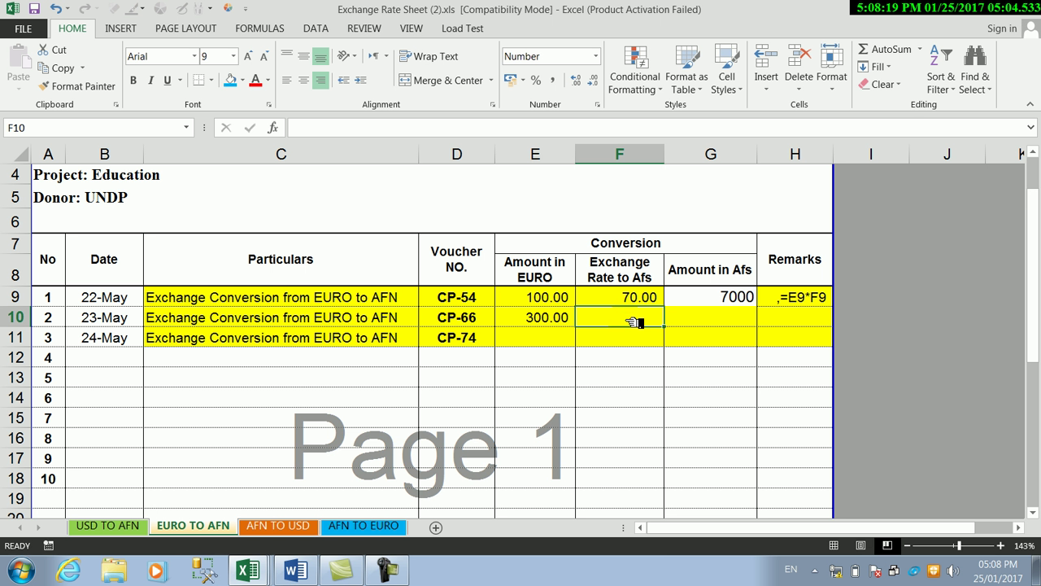
type("6")
left_click(701, 321)
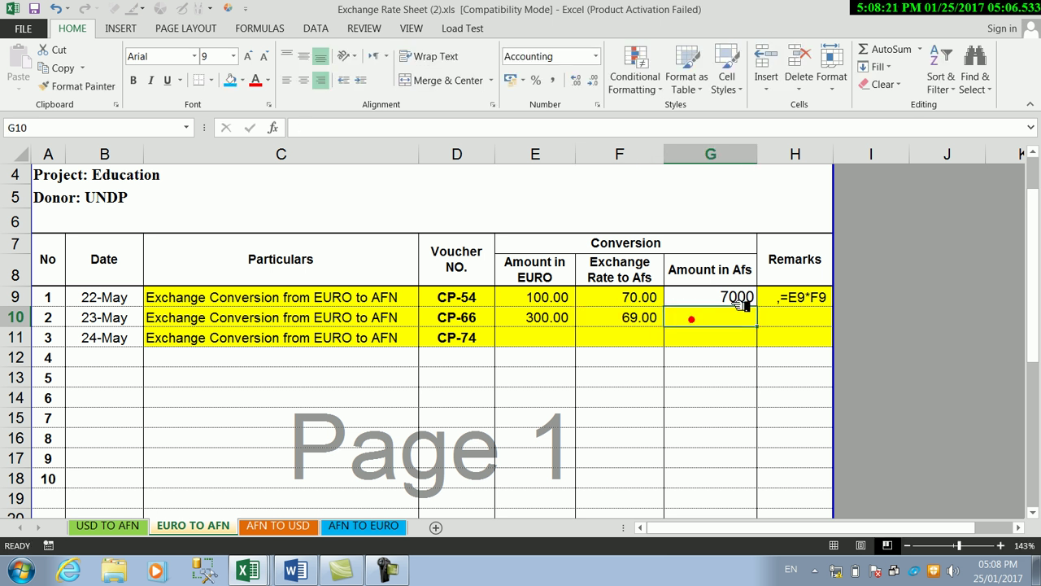
Copy the conversion formula down to G10, giving 20700, and recheck F9 and E9
left_click(749, 302)
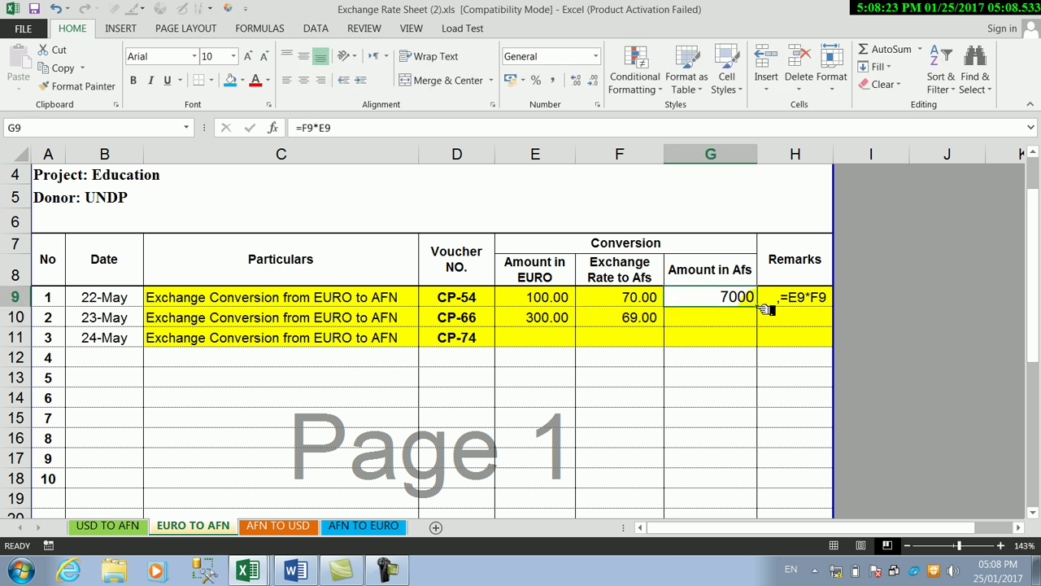
left_click_drag(763, 309, 761, 323)
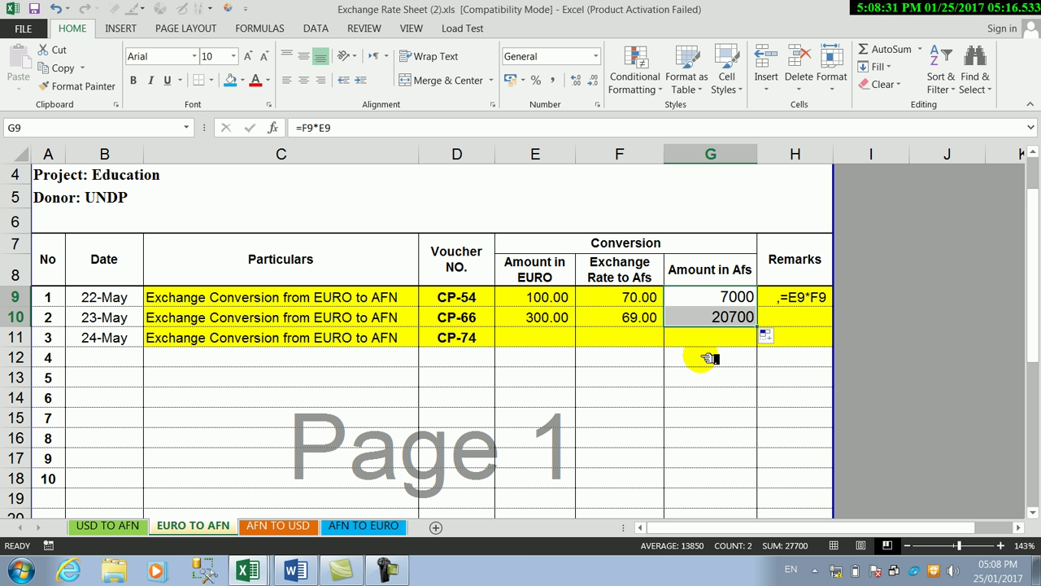
left_click(643, 302)
left_click(560, 299)
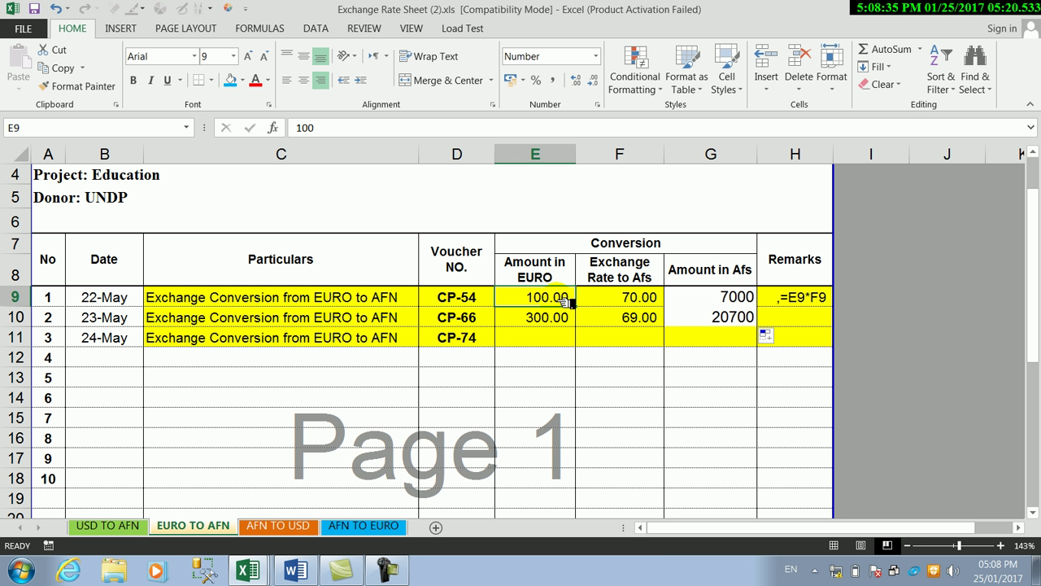
Change F9's exchange rate to 56 and review the recalculated 5600 Afs amount and heading
left_click(620, 305)
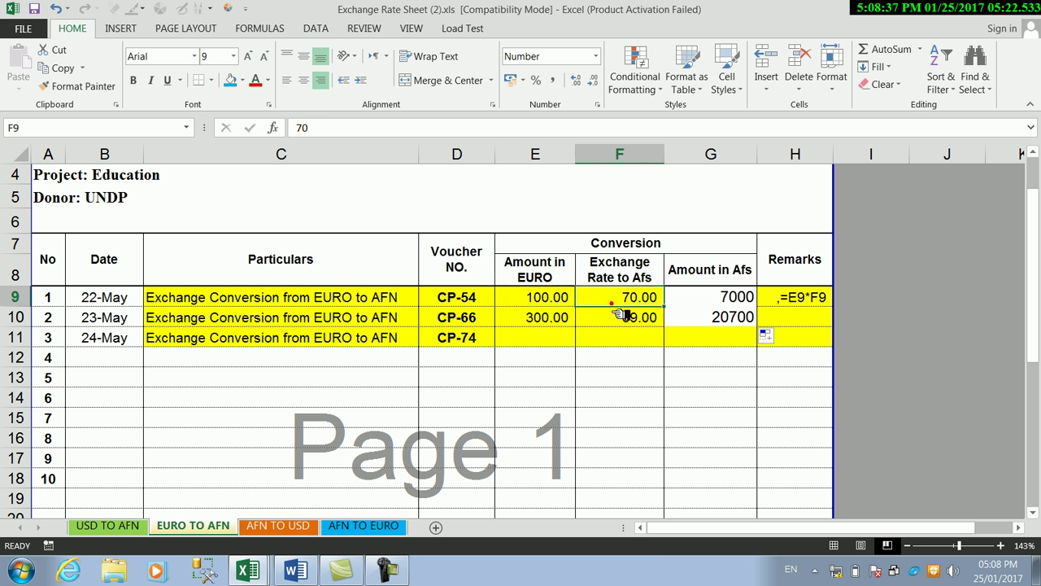
type("56")
left_click(639, 399)
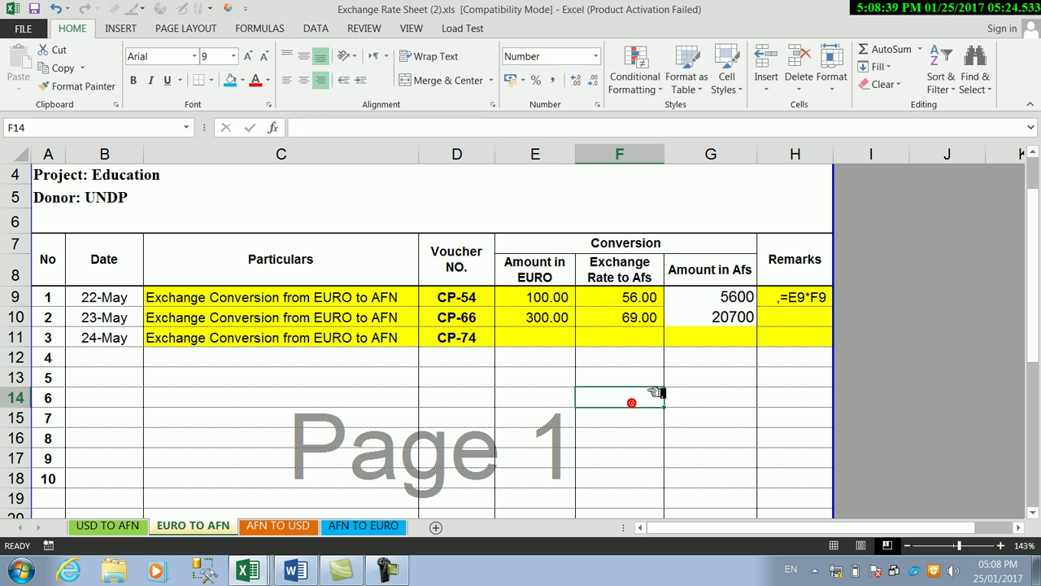
left_click(727, 293)
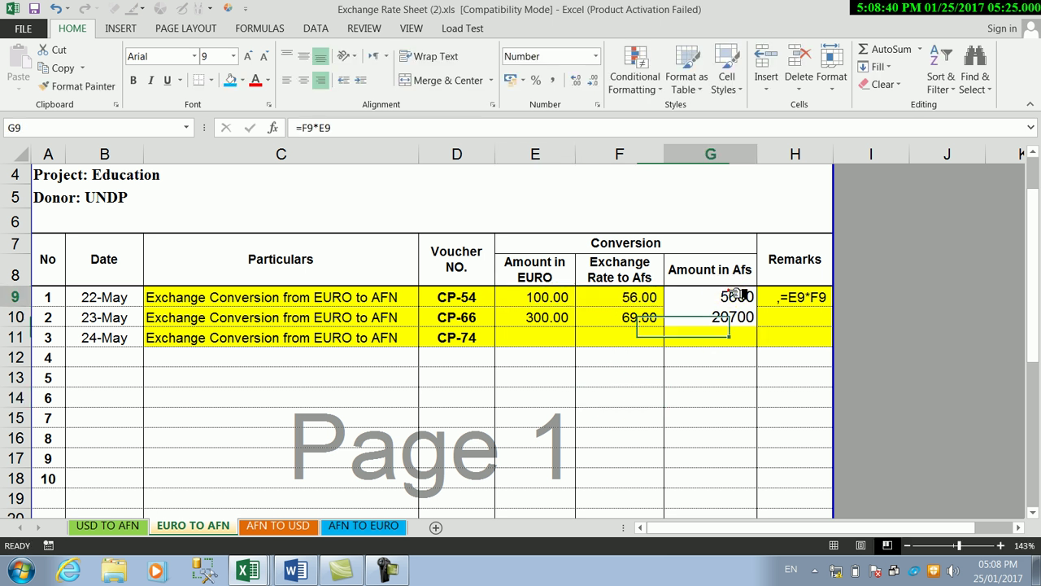
left_click(550, 294)
left_click(727, 294)
left_click(706, 275)
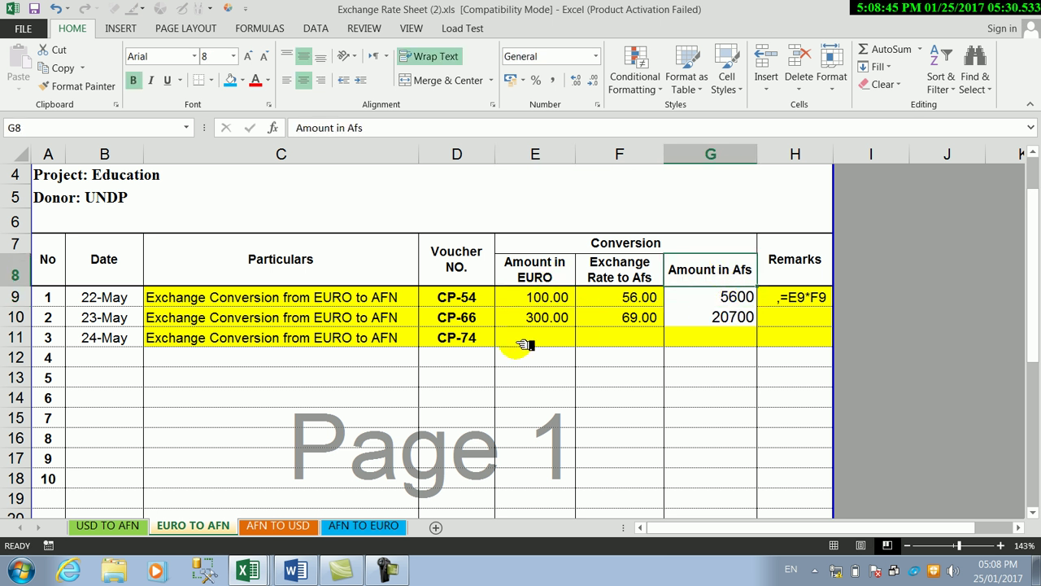
Switch to the AFN TO USD sheet and zoom in to 158%
left_click(297, 529)
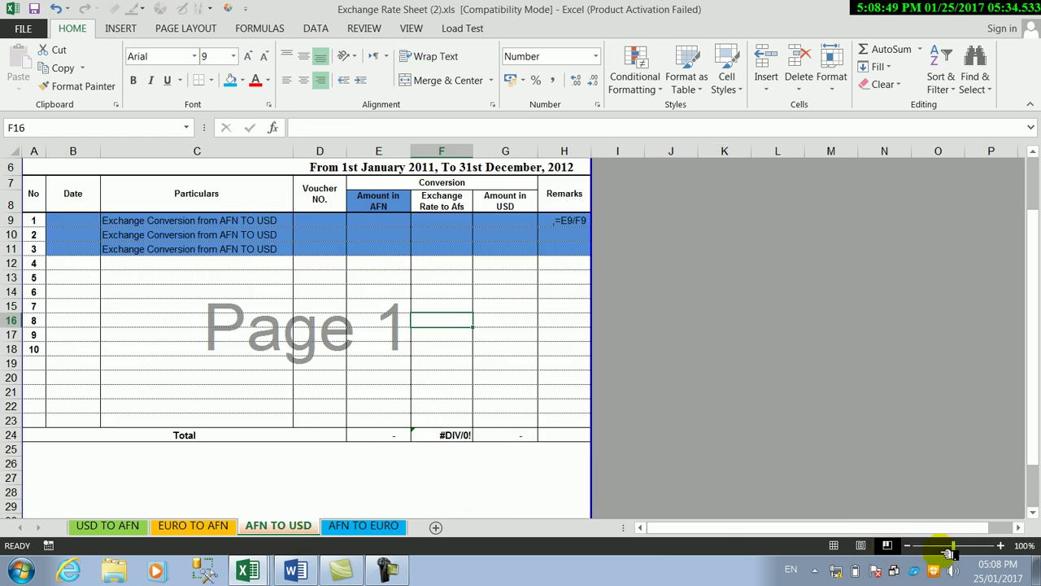
left_click_drag(953, 545, 967, 545)
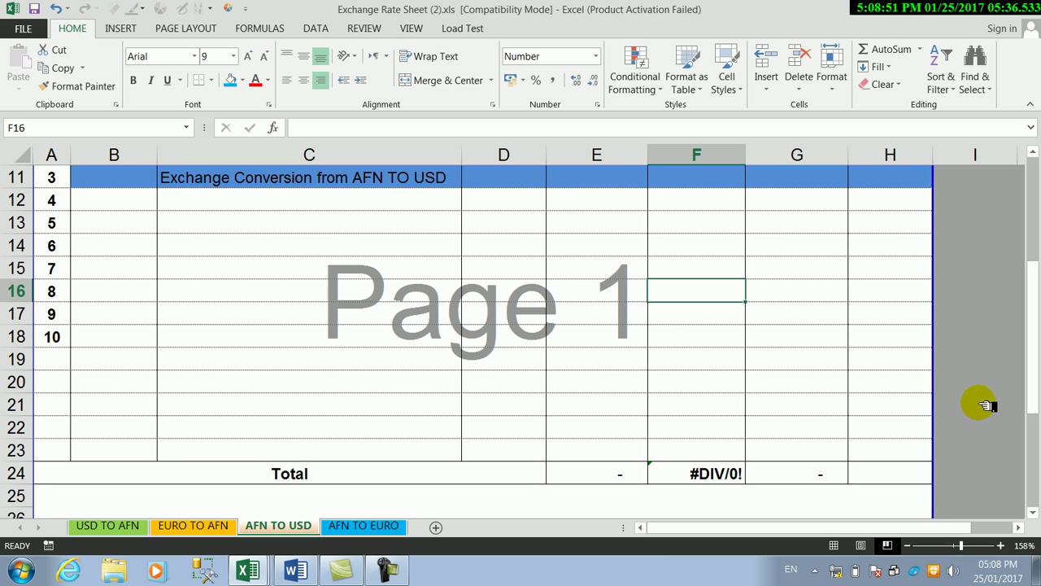
mouse_move(1028, 370)
left_mouse_down()
mouse_move(1031, 286)
mouse_move(957, 326)
left_mouse_up()
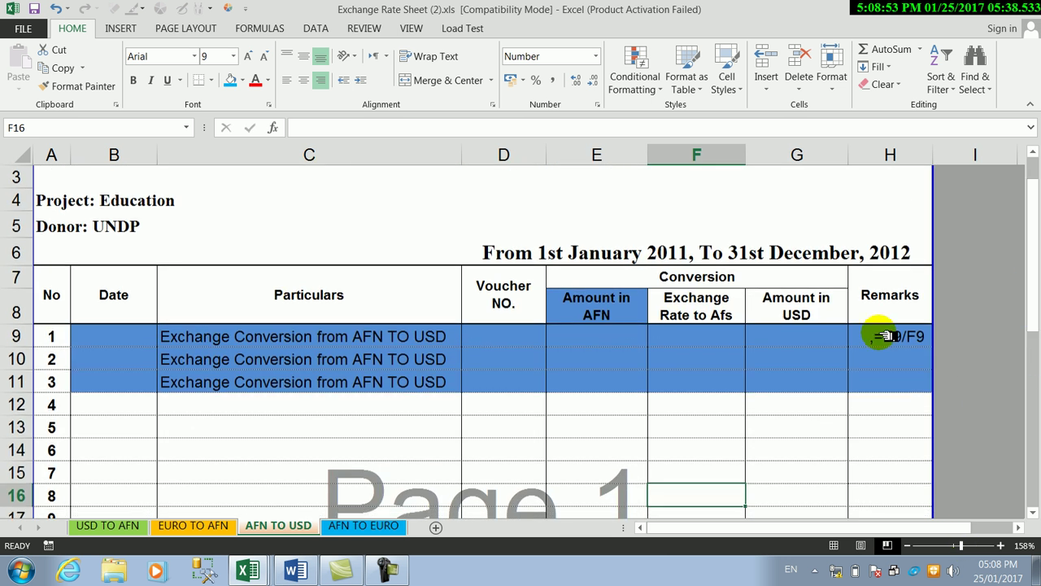
Enter the dates 22-May, 23-May and 24-May in B9:B11
left_click(130, 337)
type("22 may")
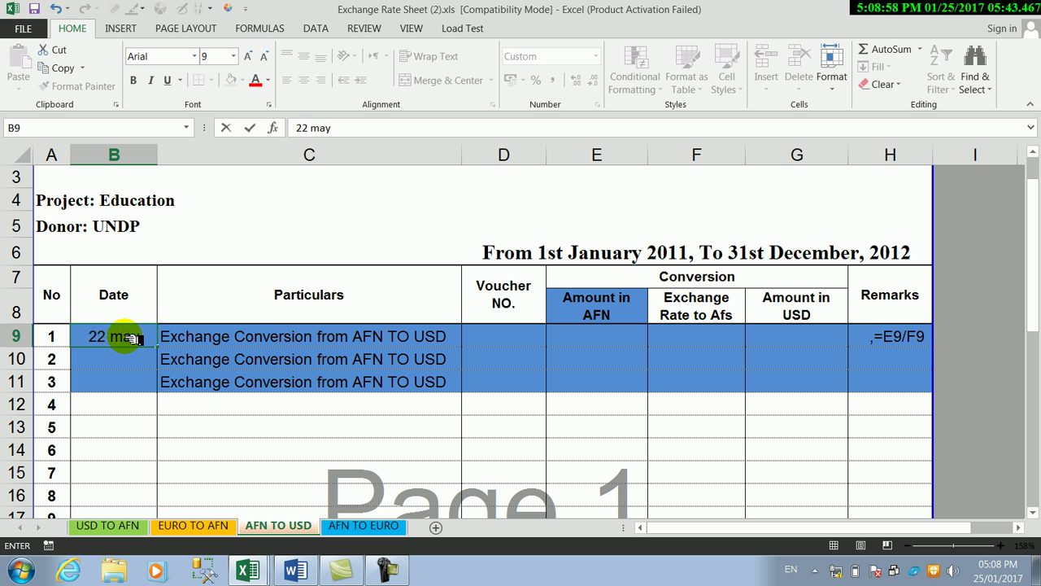
key("Return")
type("23 may")
key("Return")
type("24 m")
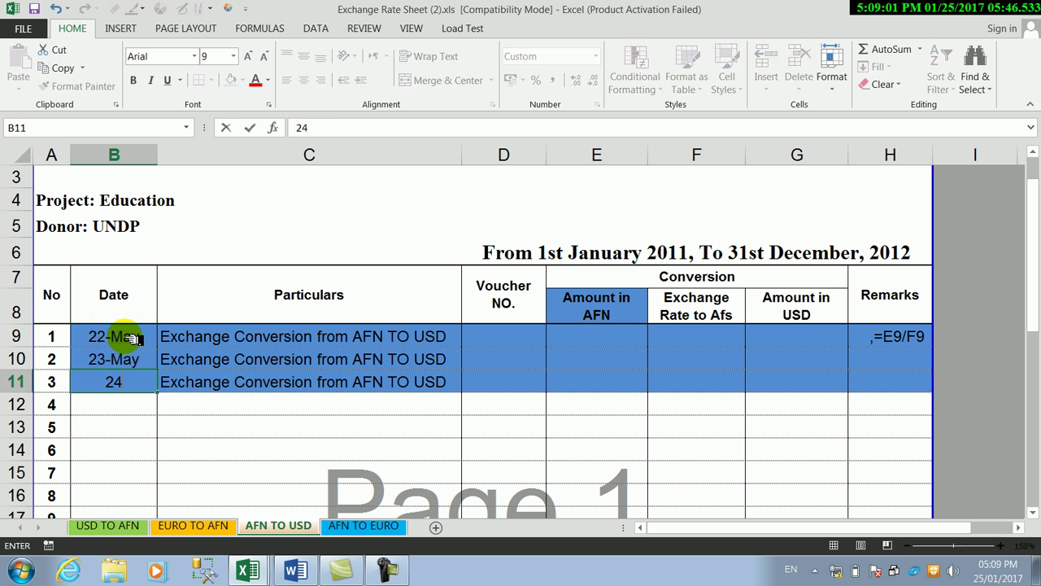
key("Return")
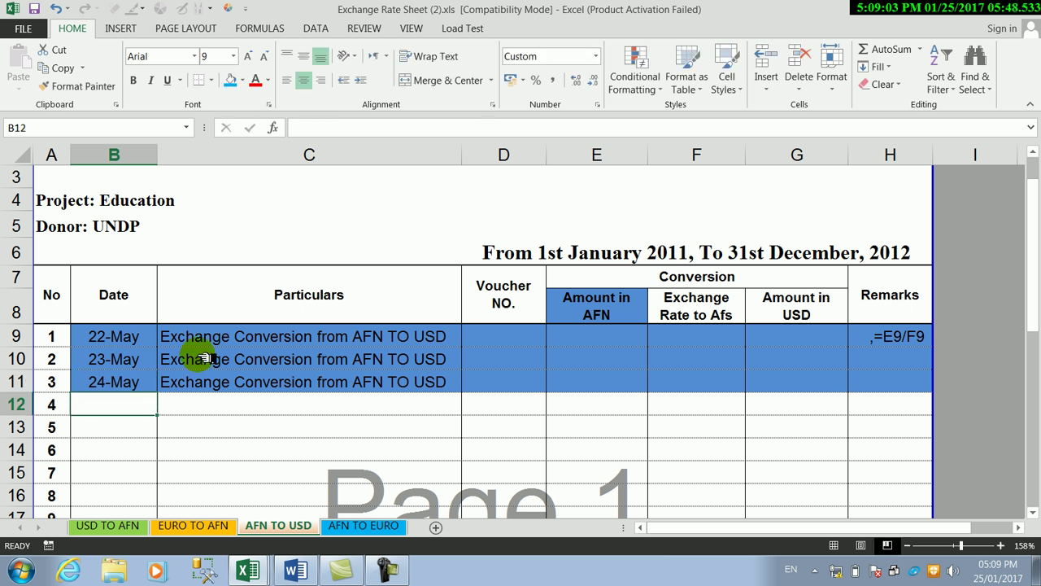
left_click(211, 341)
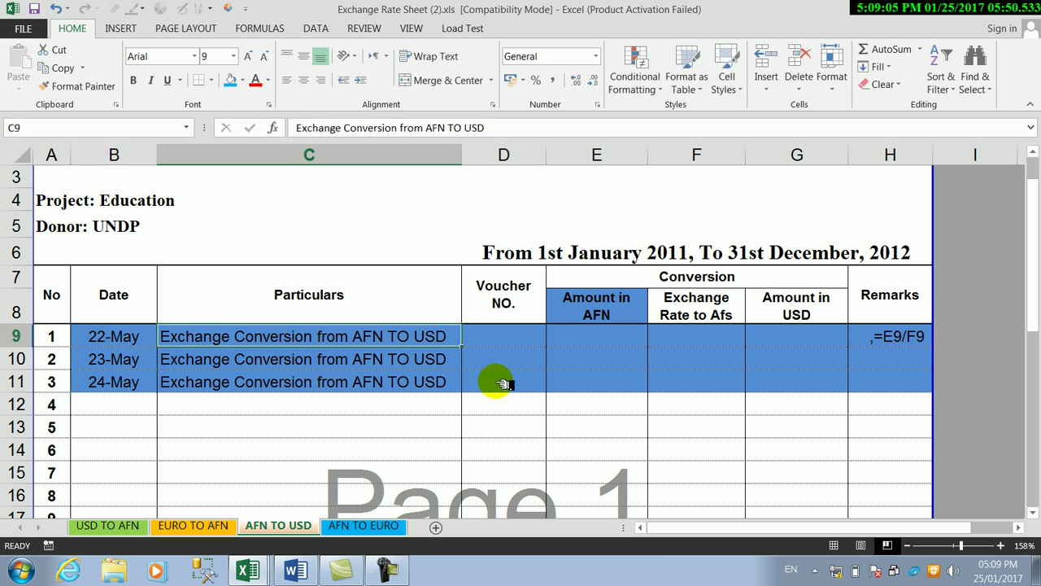
left_click(504, 340)
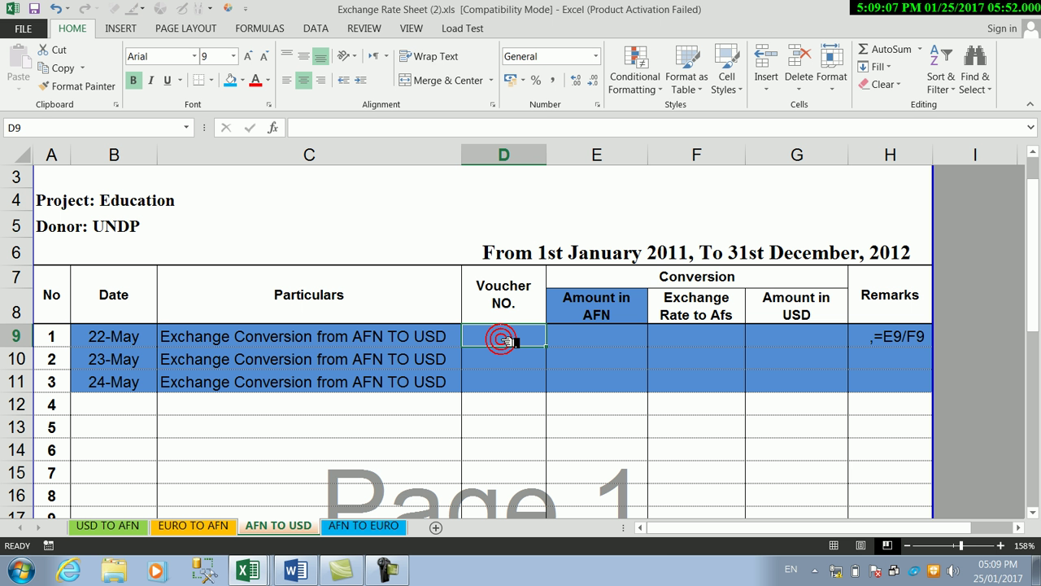
Enter 6,000 AFN in E9 and an exchange rate of 57 in F9
left_click(579, 337)
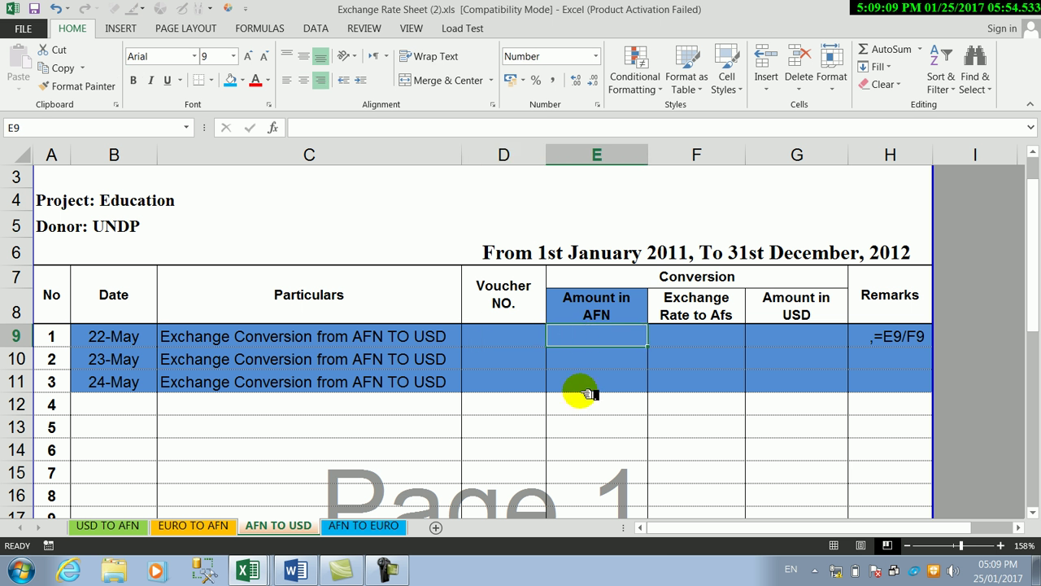
type("6000")
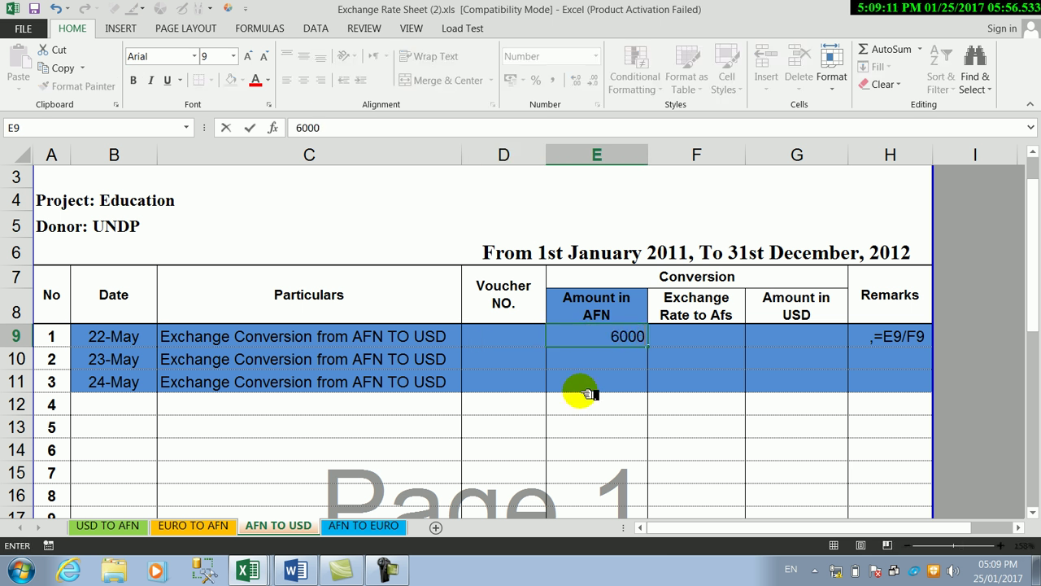
left_click(674, 403)
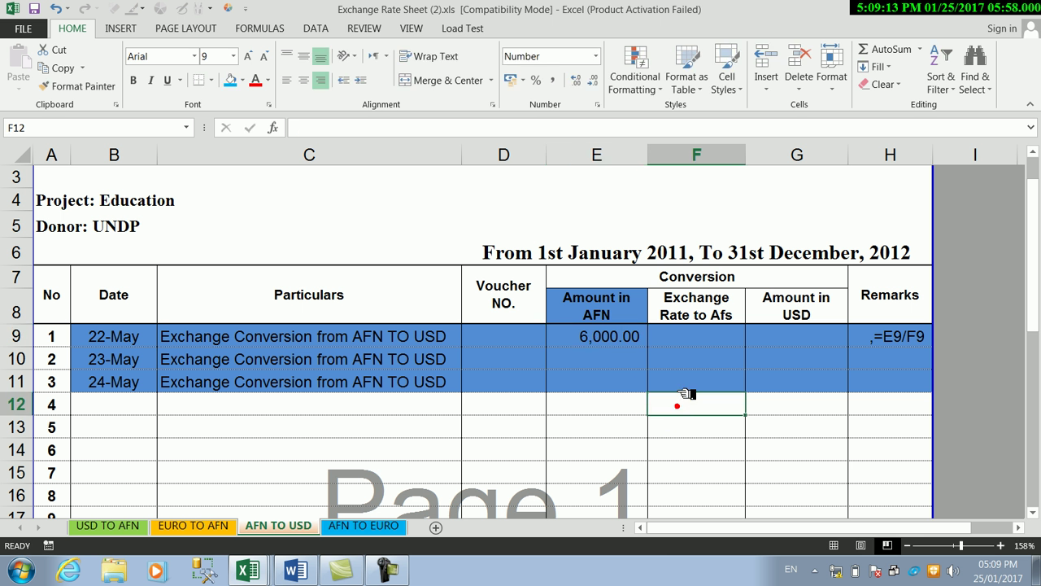
left_click(686, 344)
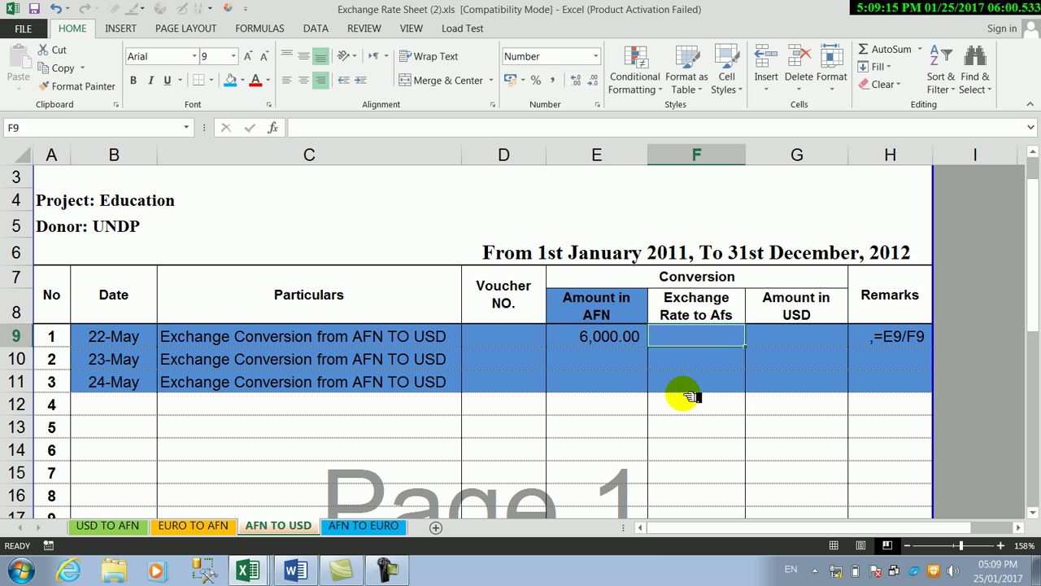
type("57")
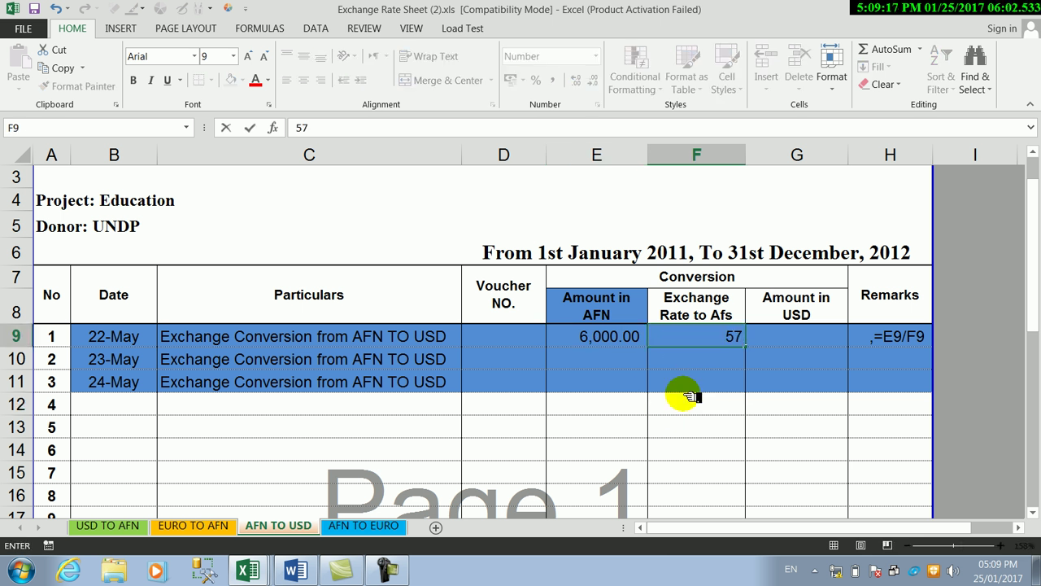
left_click(785, 342)
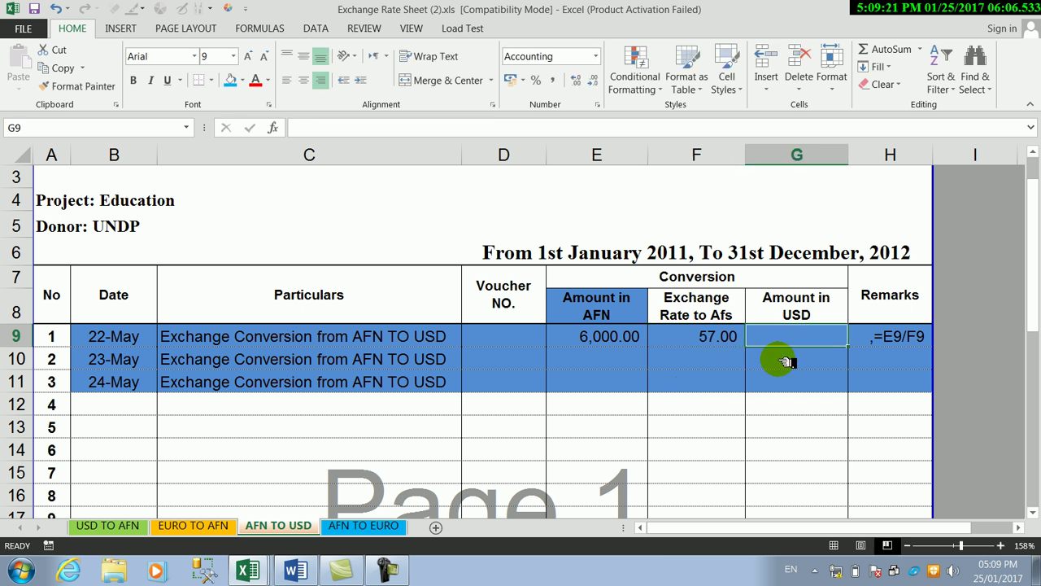
Enter =E9/F9 in G9 to get 105.26 USD
type("=")
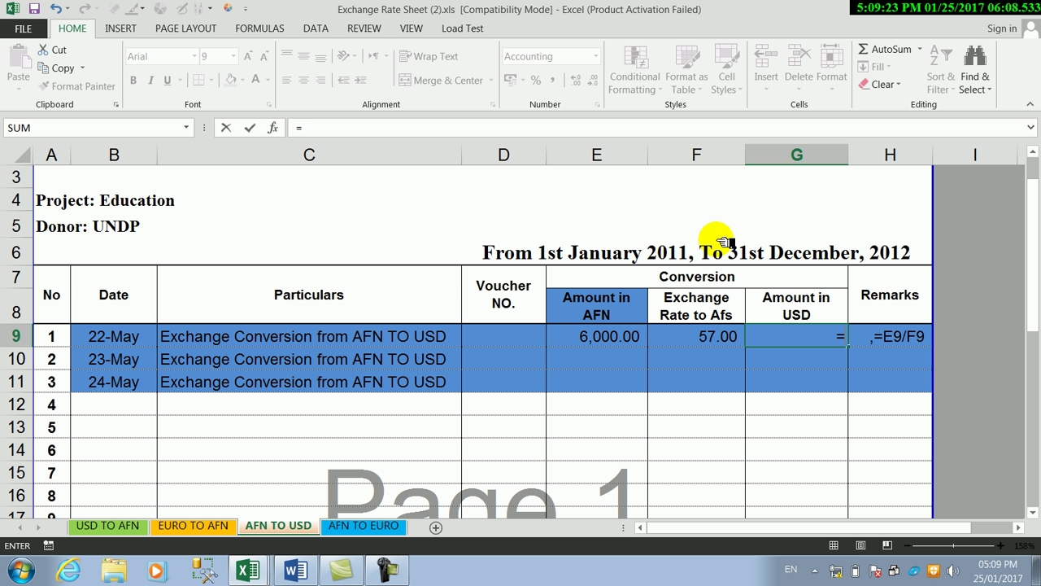
left_click(637, 336)
type("/")
left_click(702, 336)
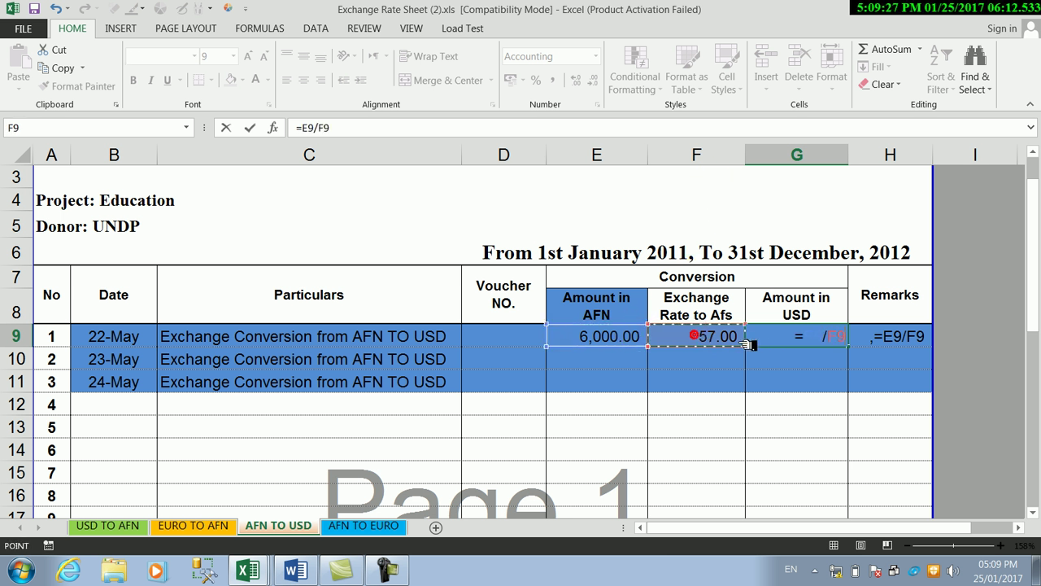
key("Return")
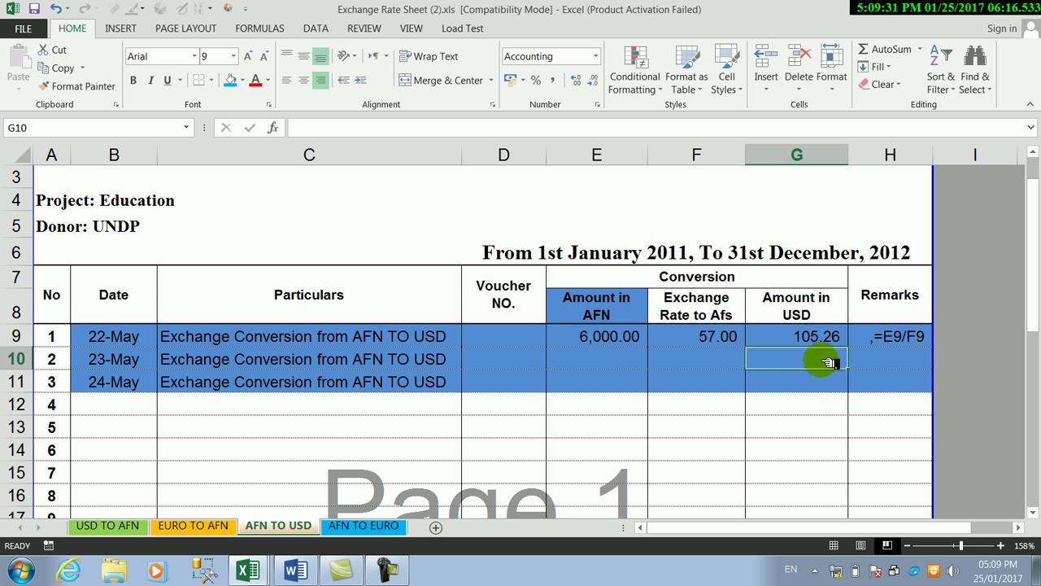
Enter 7,200 AFN in E10 and an exchange rate of 60 in F10
left_click(616, 361)
type("70")
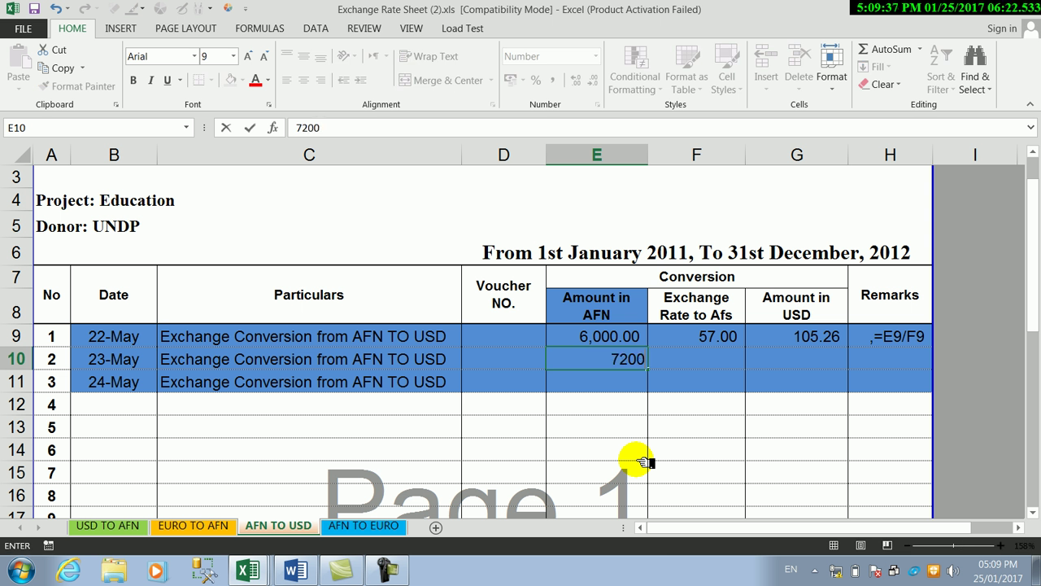
left_click(699, 363)
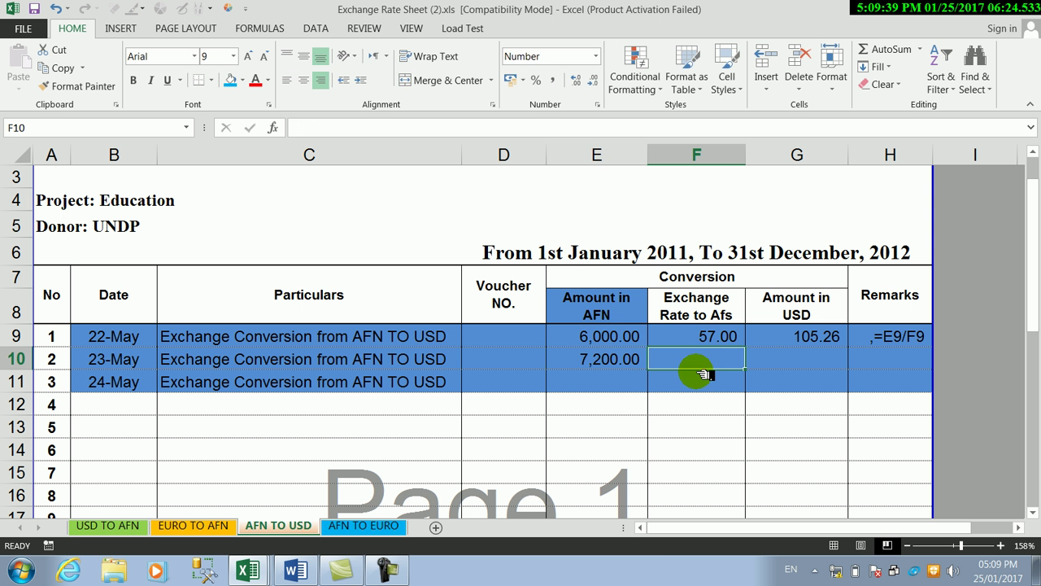
type("60")
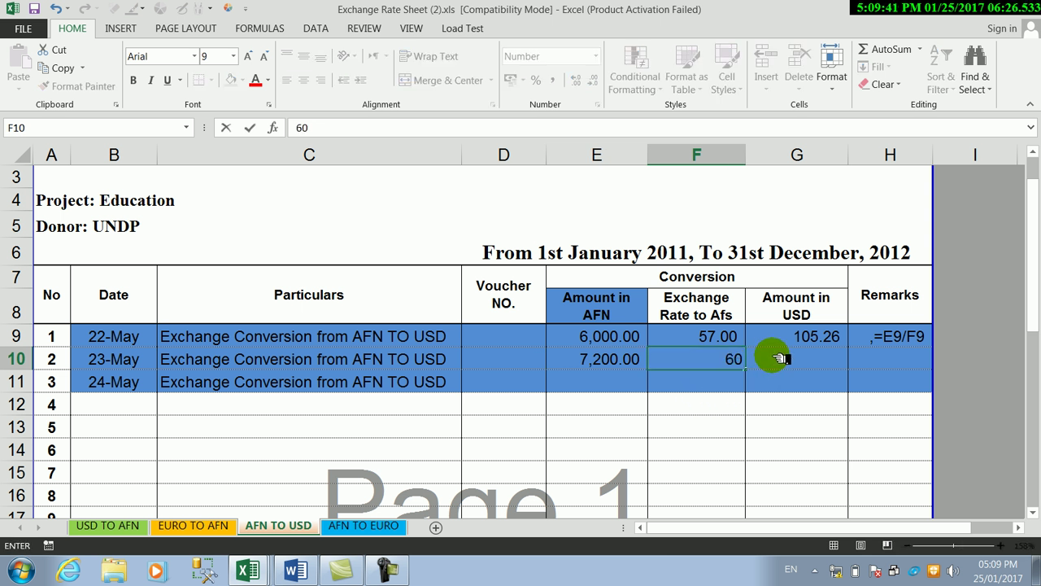
left_click(778, 359)
Copy the USD formula from G9 down to G10, giving 120.00, then go to AFN TO EURO
left_click(844, 340)
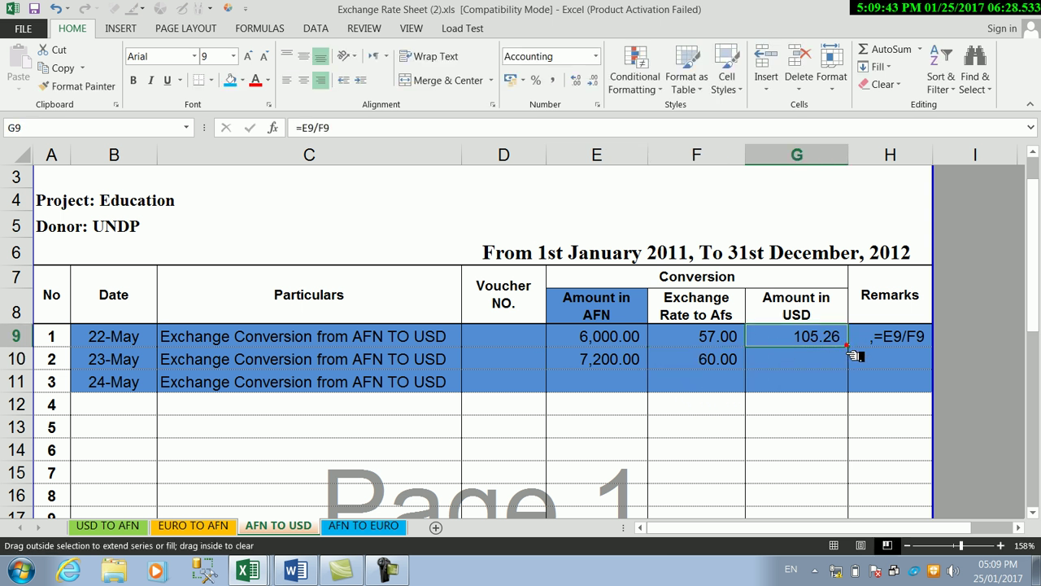
left_click_drag(850, 348, 825, 365)
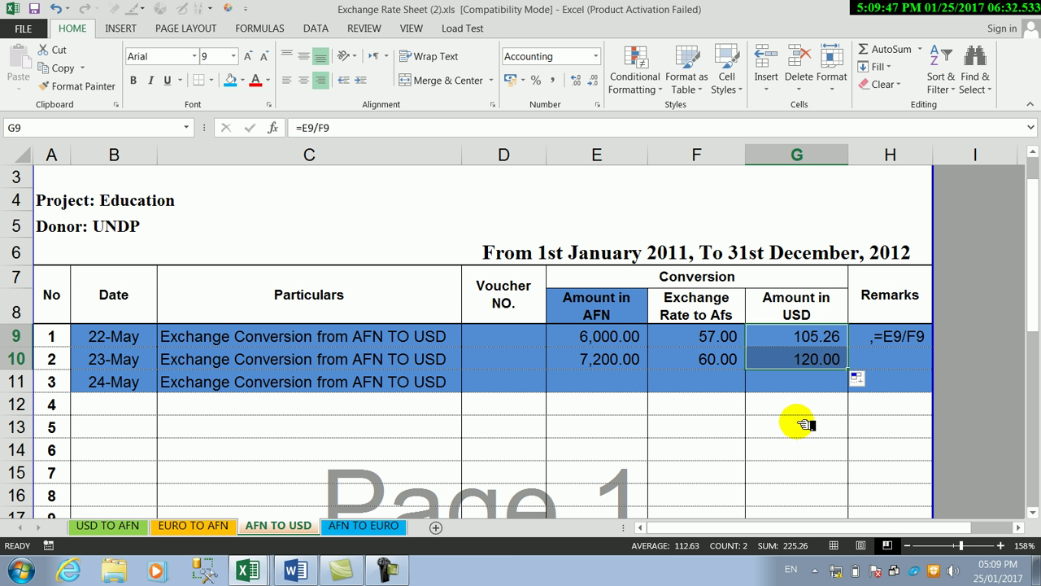
left_click(381, 527)
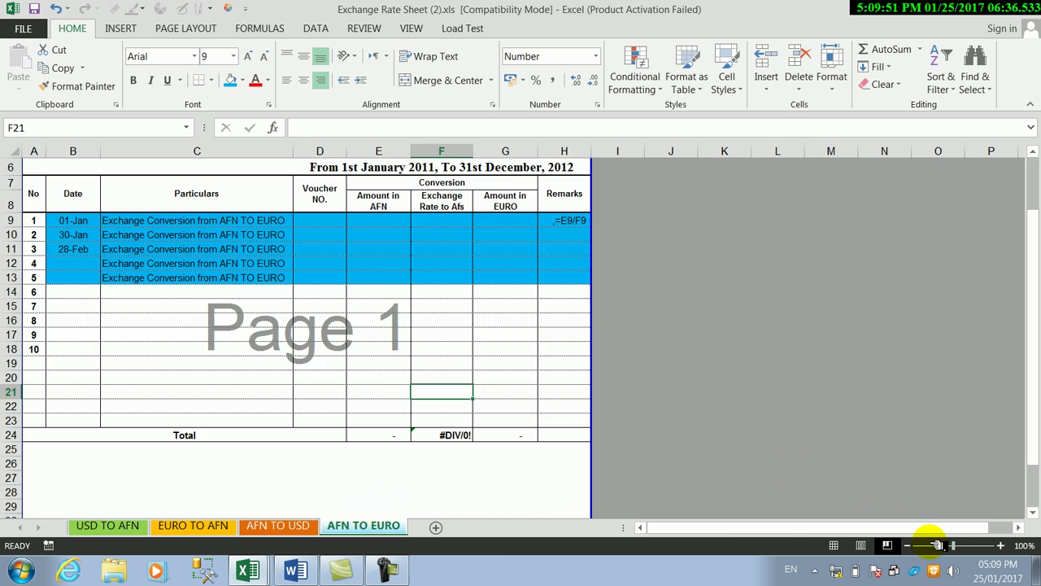
Enter the dates 22may, 23may and 24 may in B9:B11 of the AFN TO EURO sheet
left_click_drag(954, 546, 961, 547)
left_click_drag(1029, 349, 1033, 304)
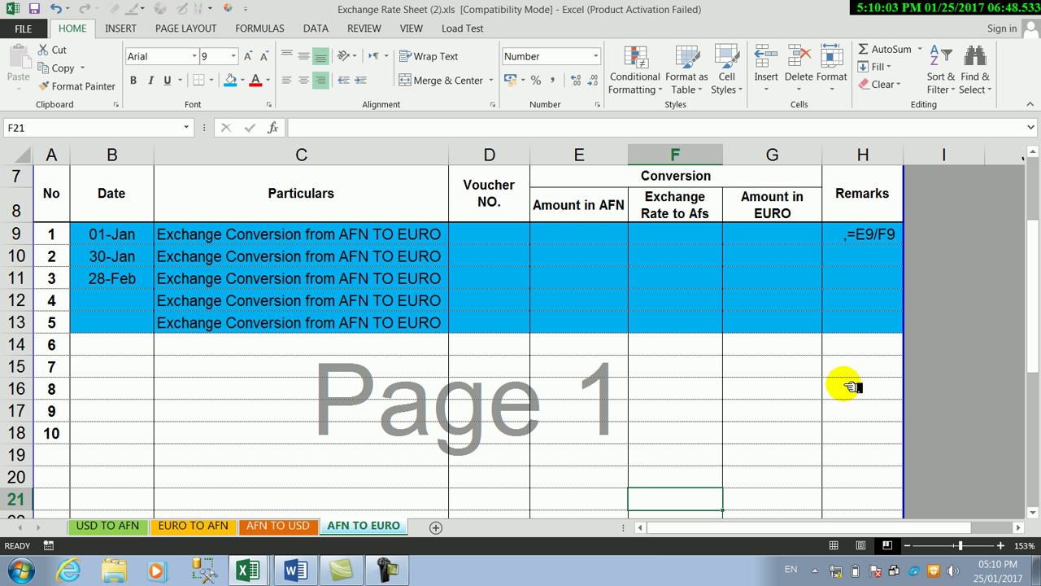
left_click_drag(146, 239, 152, 279)
type("22may")
key("Return")
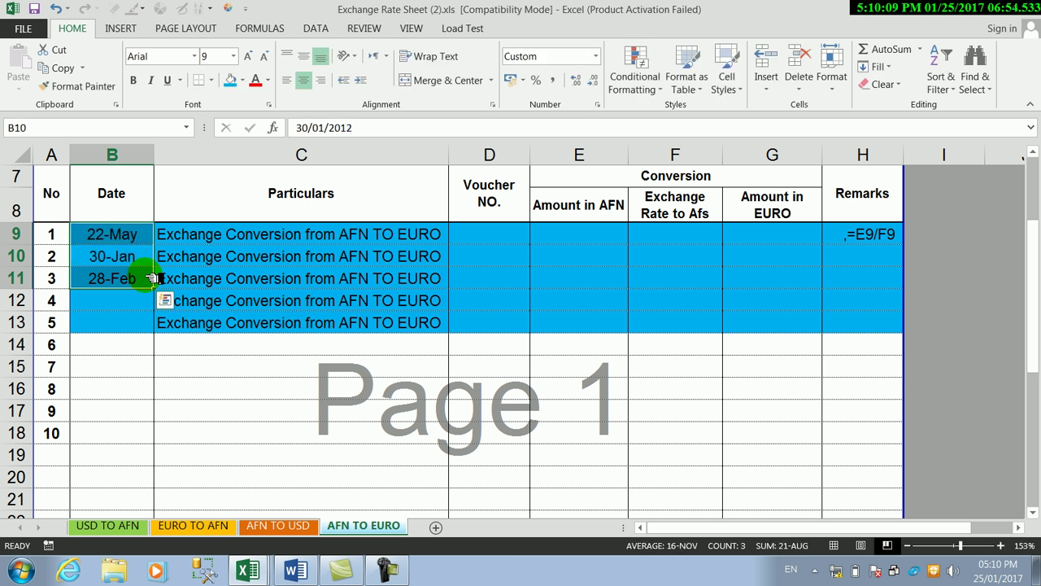
type("2")
key("Return")
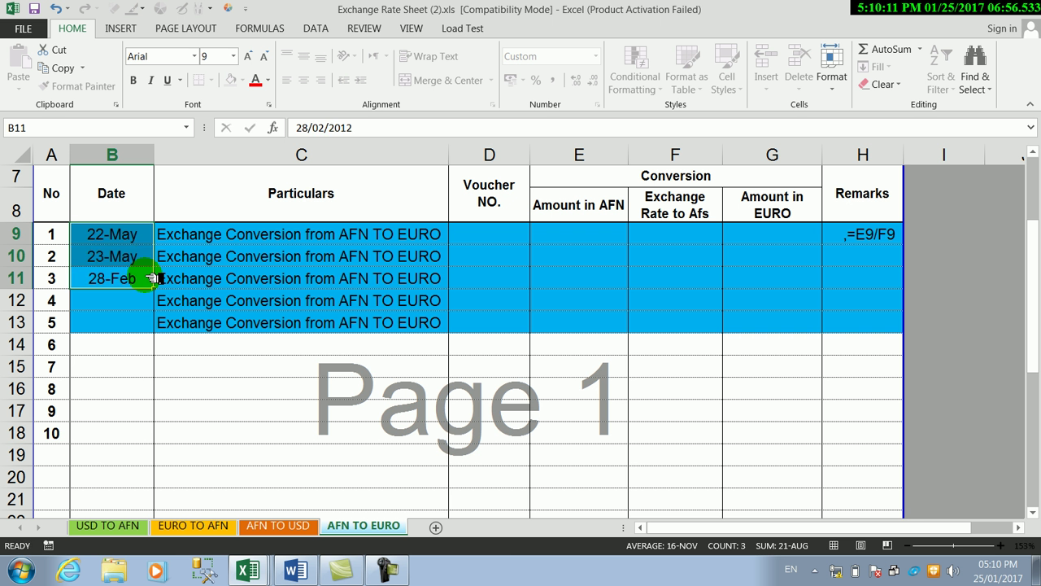
type("24 dmay")
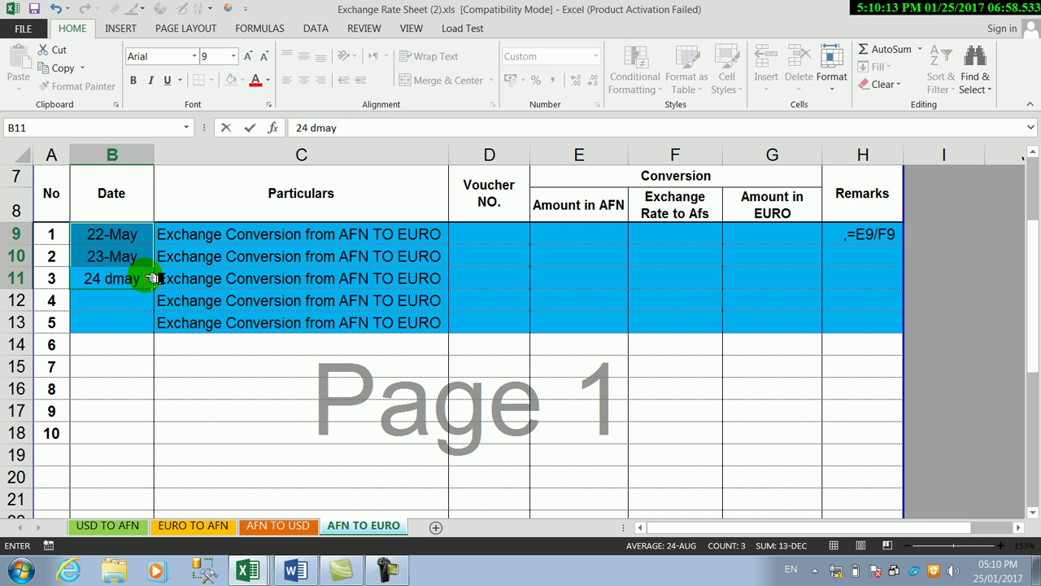
key("Return")
Correct the mistyped date in B11 so it reads 24-May
left_click(114, 278)
double_click(116, 278)
key("BackSpace")
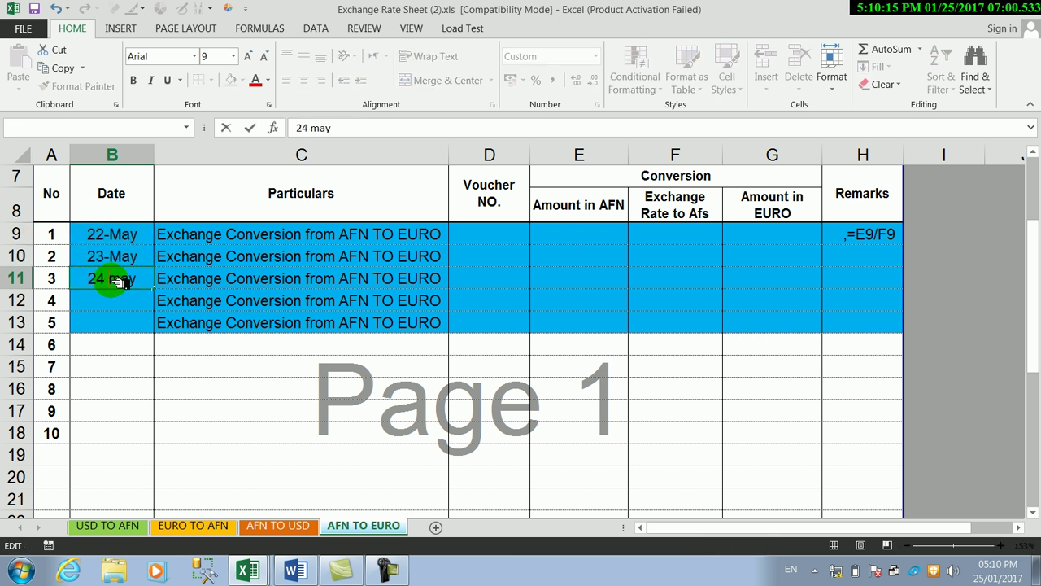
left_click(298, 374)
left_click(335, 235)
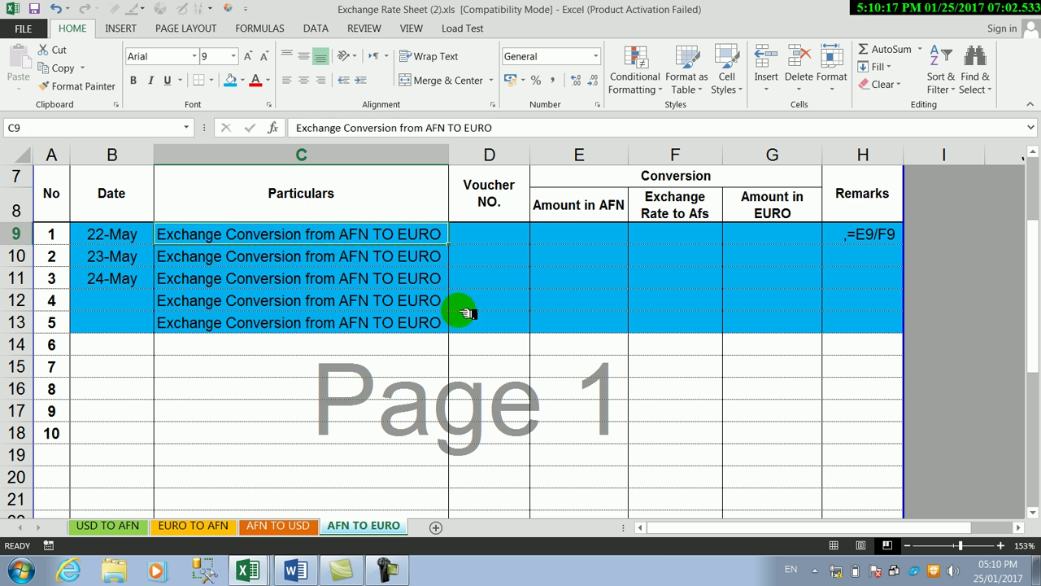
Enter 6,000 AFN in E9 and an exchange rate of 56 in F9
left_click(553, 235)
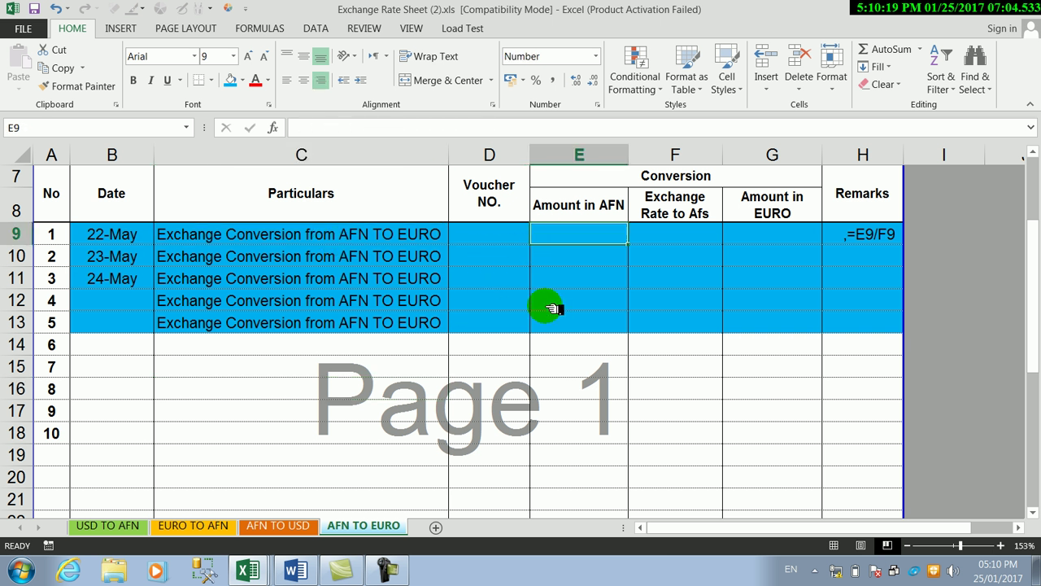
type("6000")
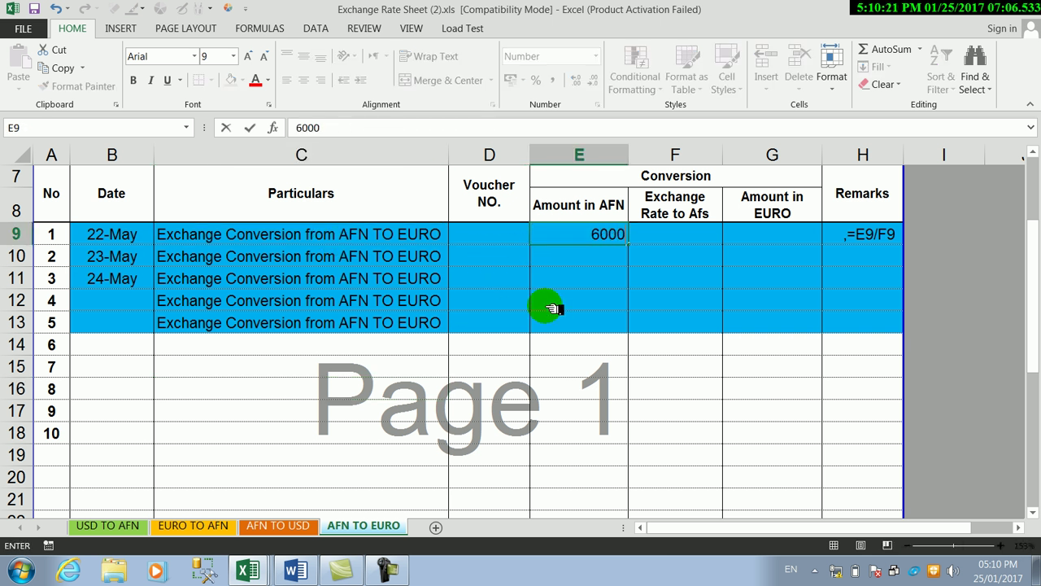
left_click(659, 238)
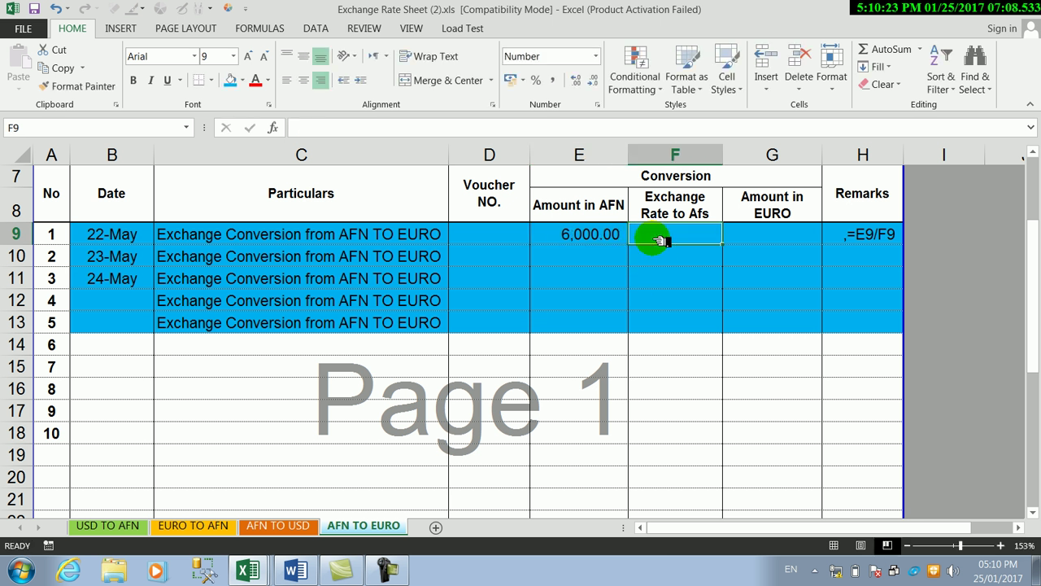
type("56")
left_click(748, 249)
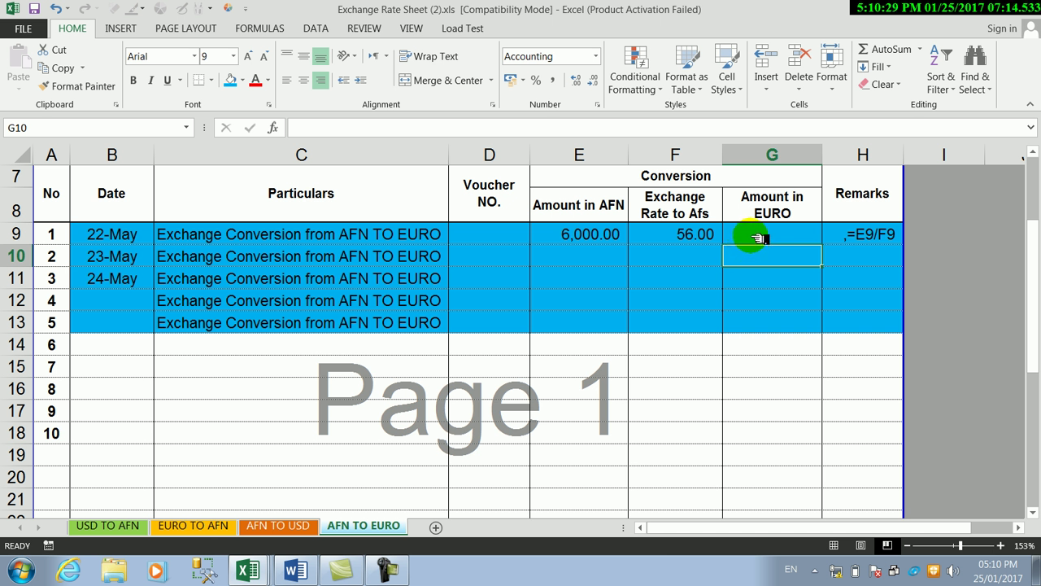
Enter =E9/F9 in G9 to get 107.14 EURO
left_click(756, 237)
type("=")
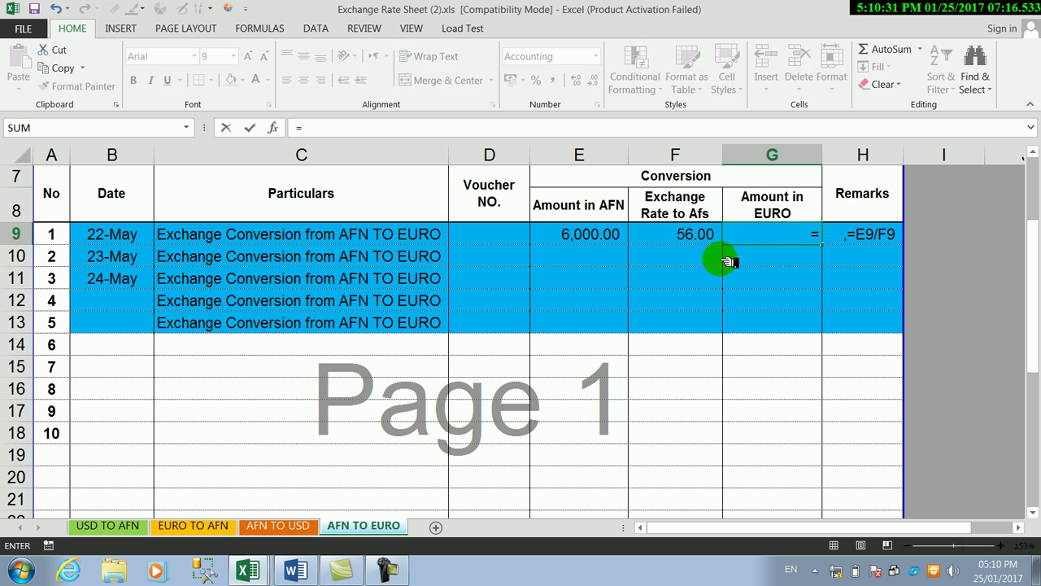
left_click(616, 236)
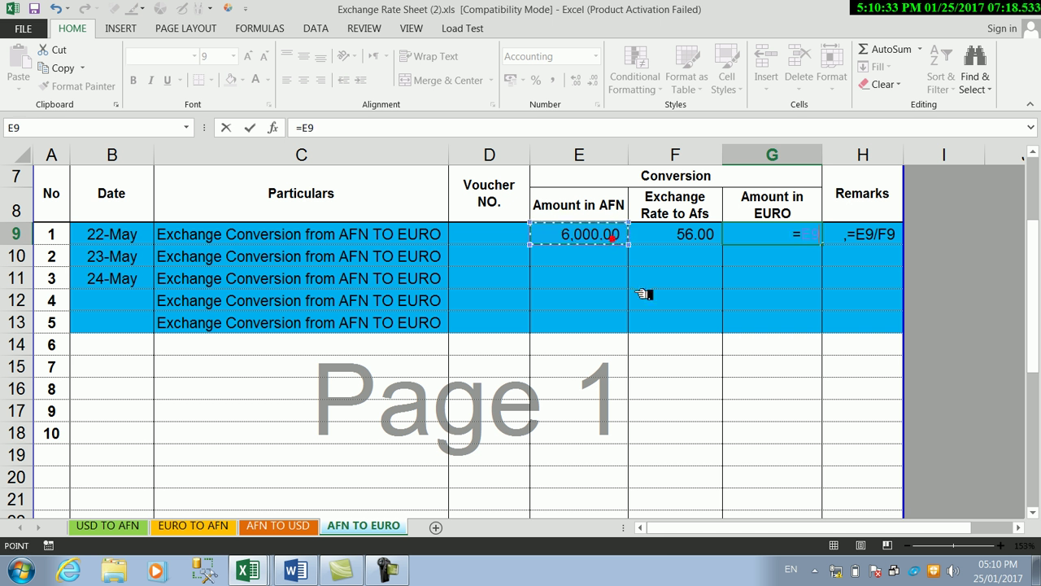
type("/")
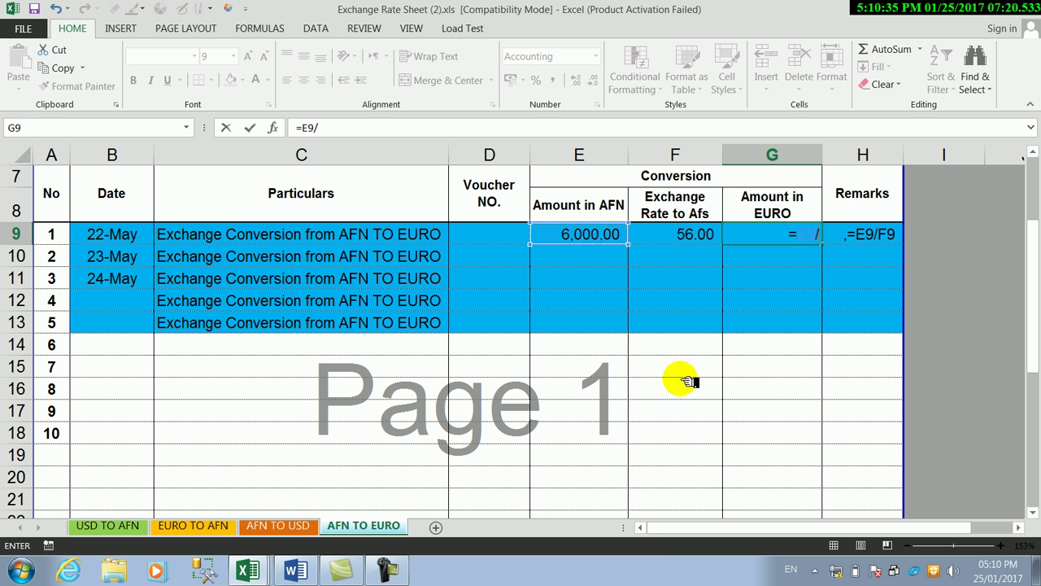
left_click(689, 238)
key("Return")
key("Return")
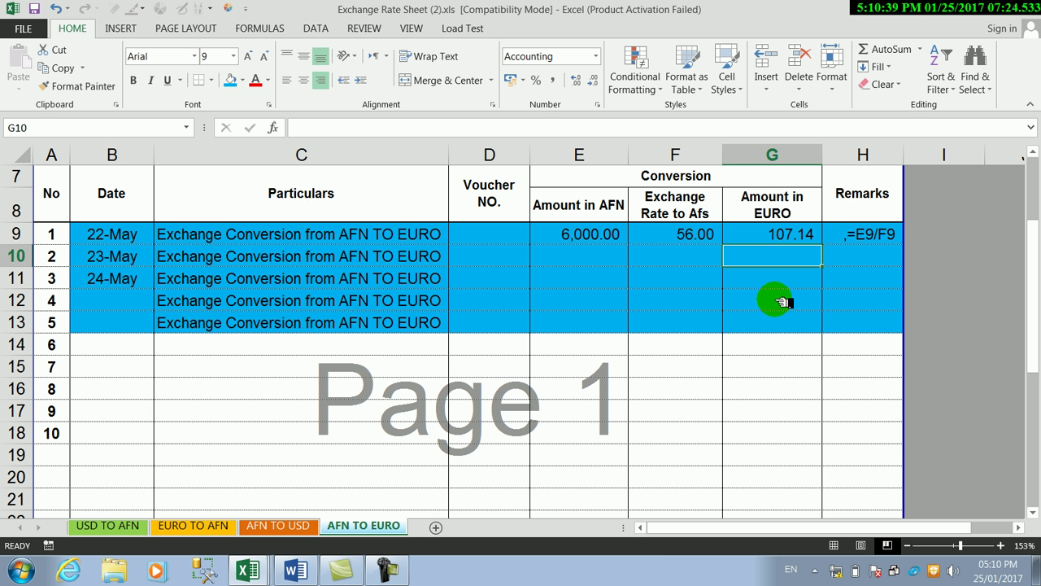
Copy G9's formula down to G11 and enter 5,000 AFN at rate 67 in row 10, giving 74.63
left_click(818, 235)
left_click_drag(823, 239, 797, 284)
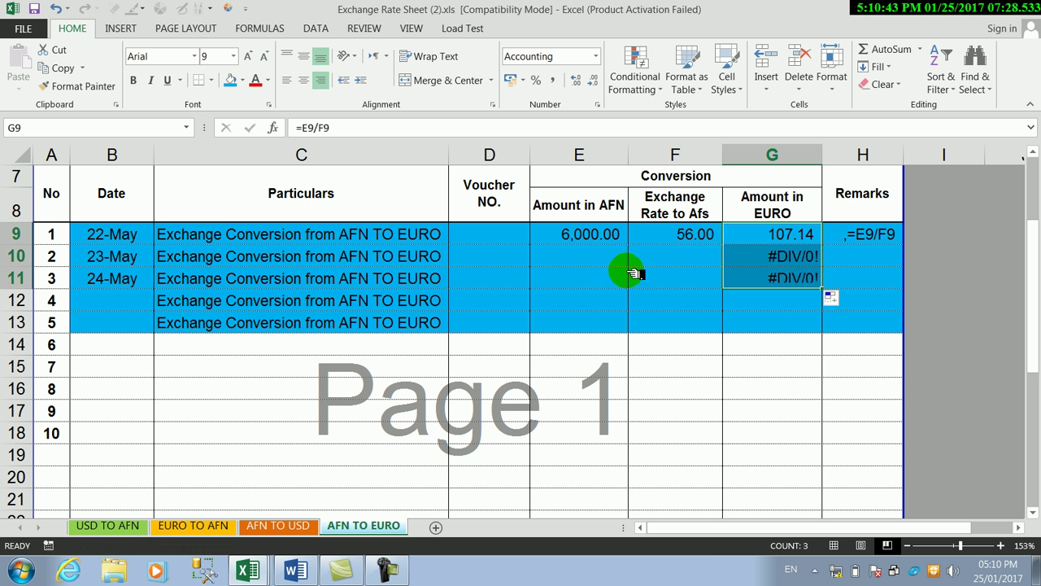
left_click(558, 259)
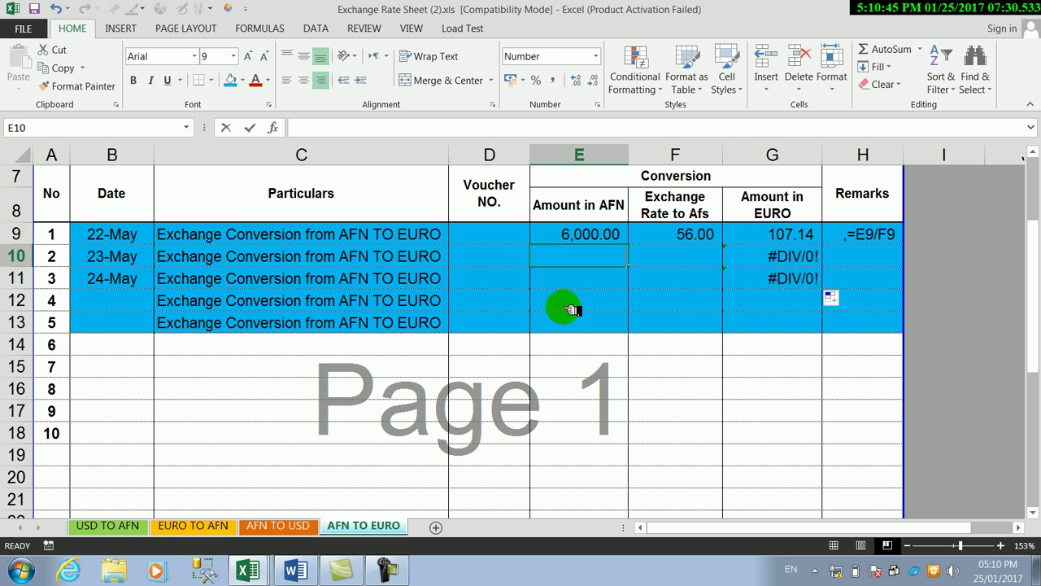
type("5000")
left_click(677, 258)
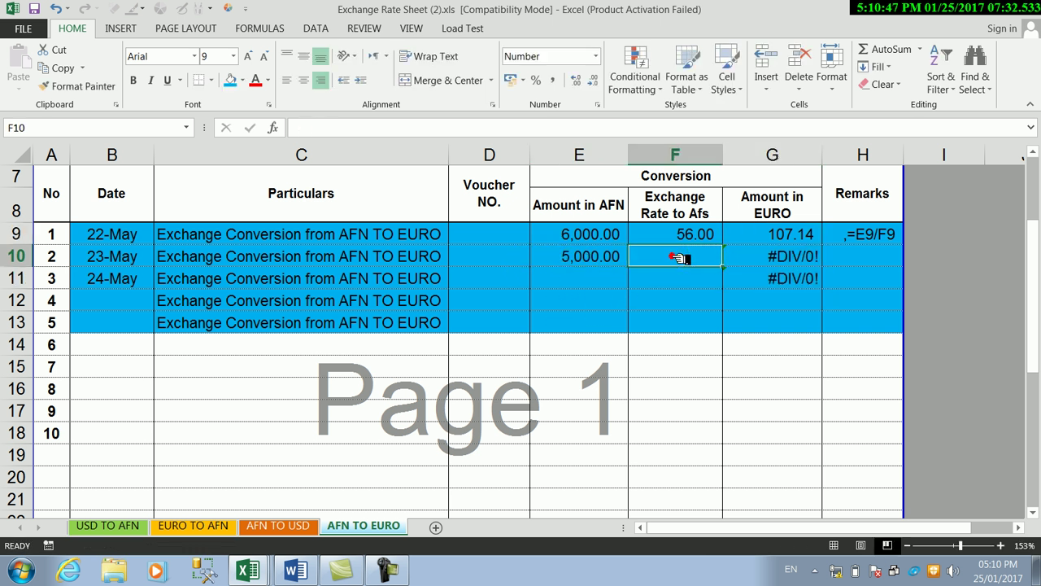
type("67")
left_click(760, 295)
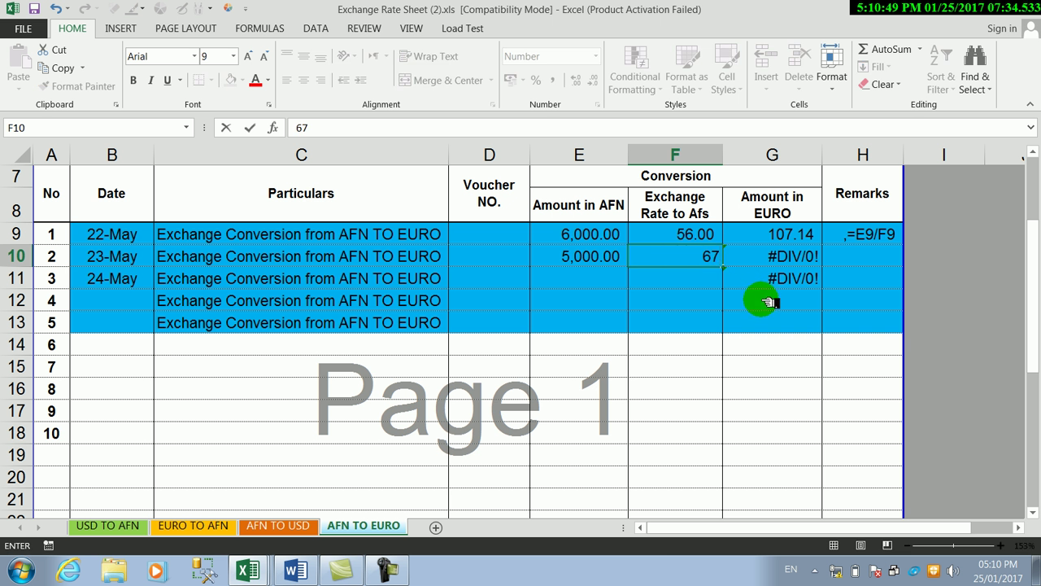
left_click(789, 260)
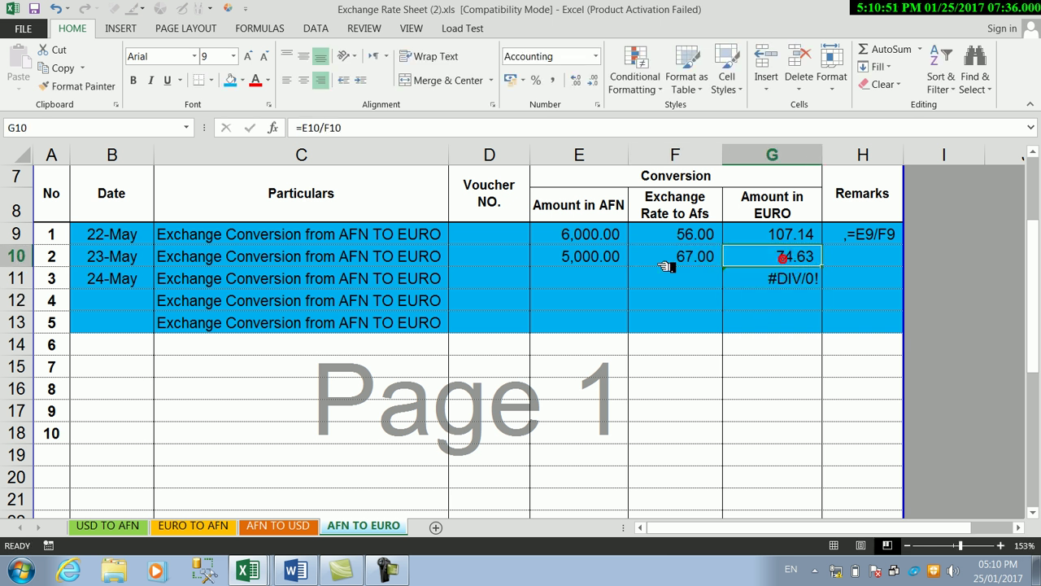
Enter 500 AFN at rate 67 in row 11, giving 7.46 EURO
left_click(611, 278)
type("500")
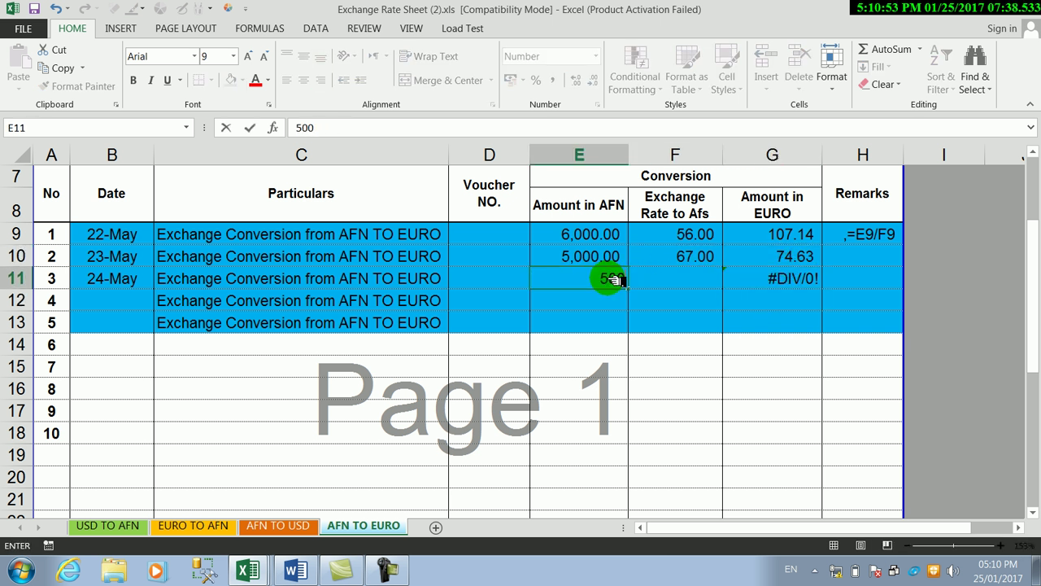
left_click(683, 279)
type("67")
left_click(795, 327)
left_click(777, 281)
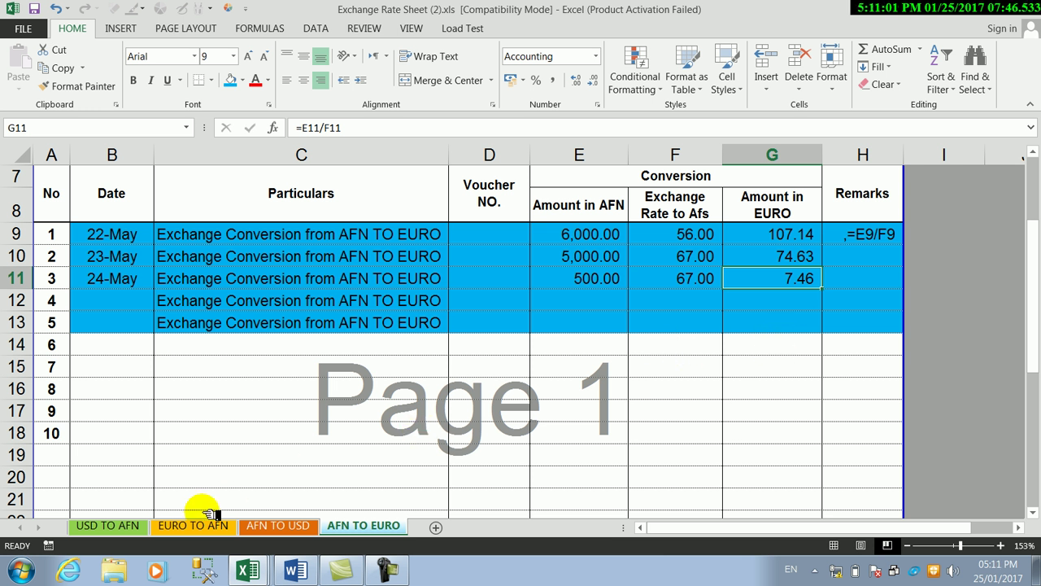
Cycle through the sheet tabs, ending on AFN TO USD showing 105.26 and 120.00 USD
left_click(167, 527)
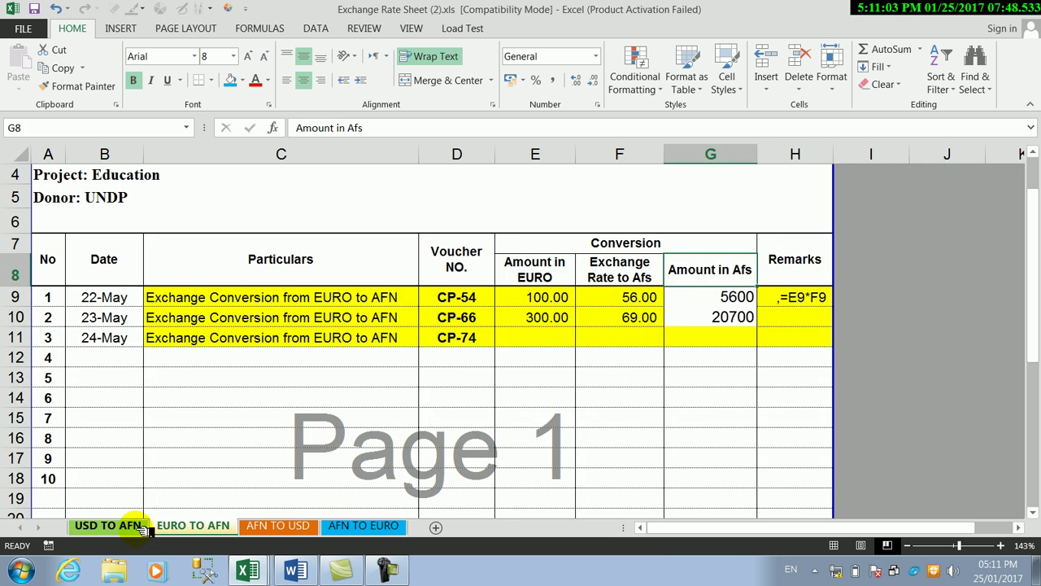
left_click(137, 527)
left_click(269, 527)
left_click(232, 527)
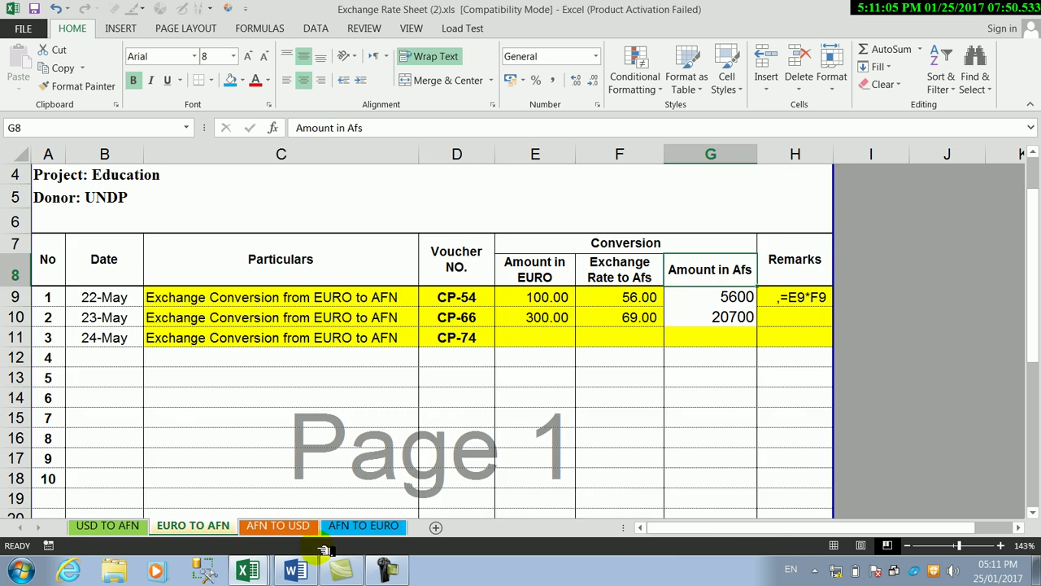
left_click(346, 528)
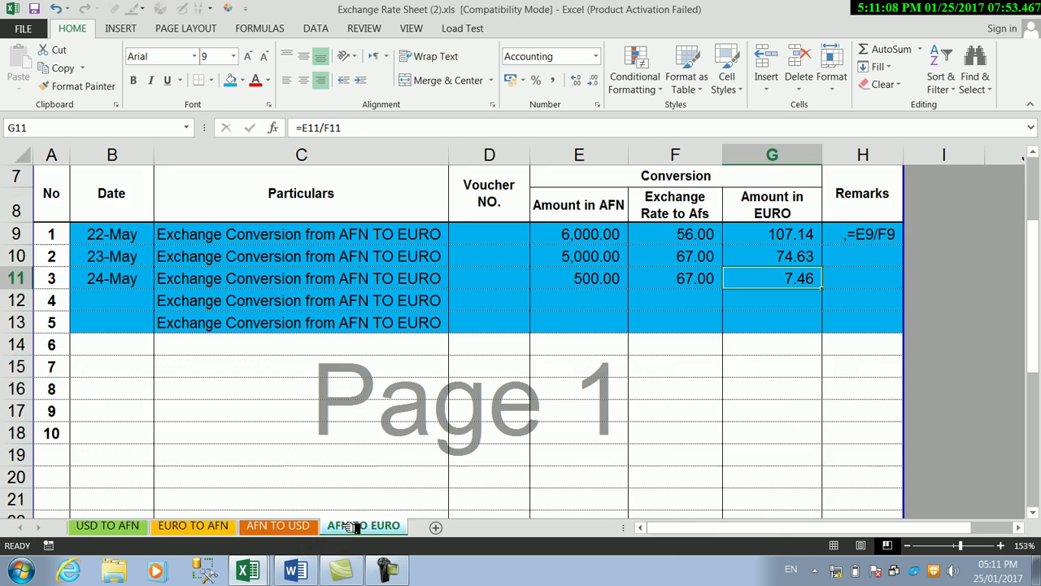
left_click(295, 526)
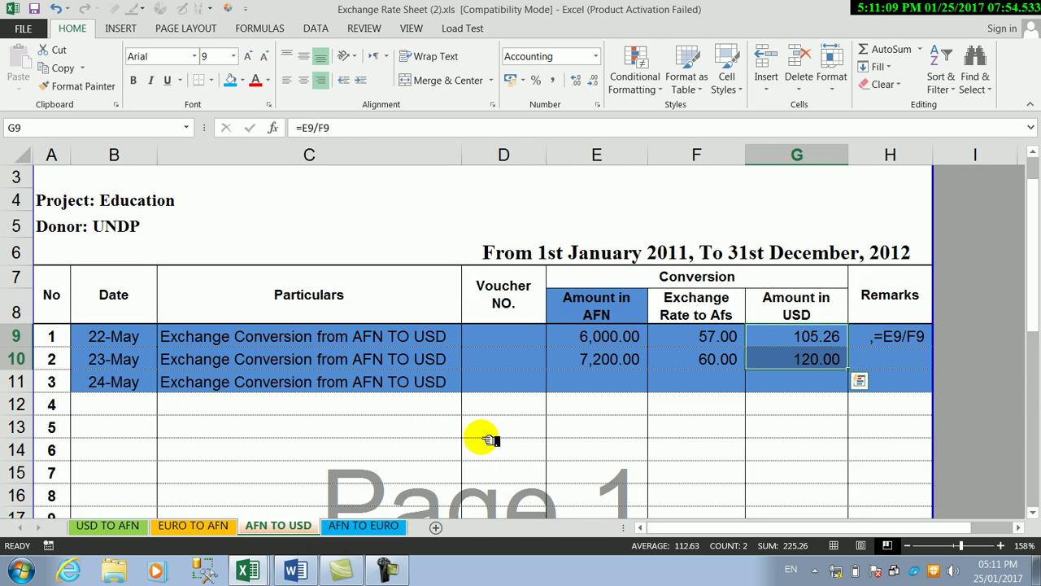